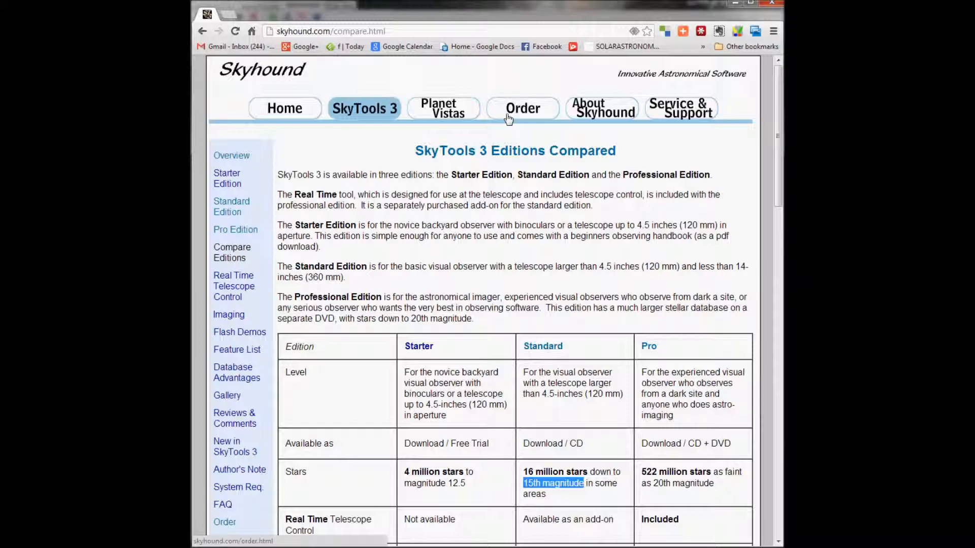
Examine the SkyTools 3 edition comparison table, reading through the features of the Starter and Standard editions.
scroll(358, 368, down, 3)
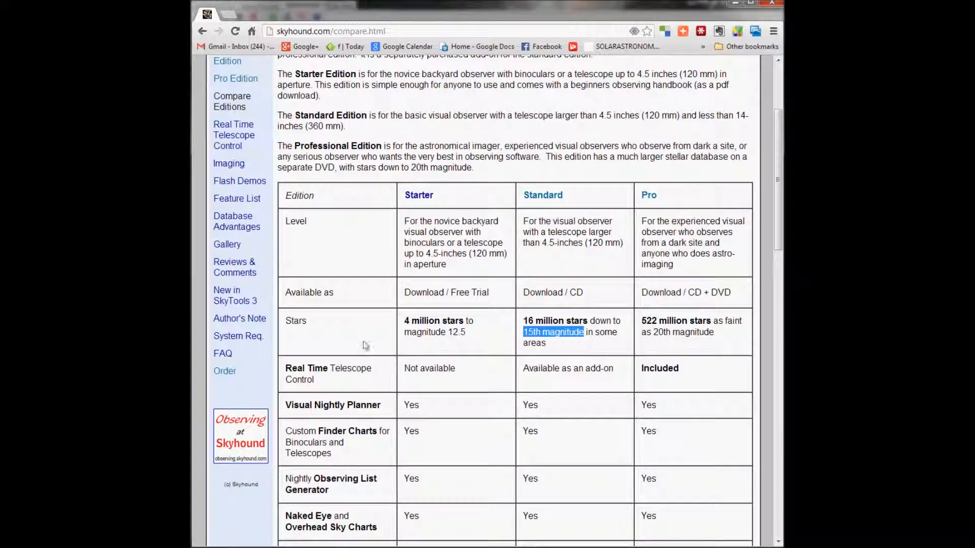
scroll(382, 335, down, 2)
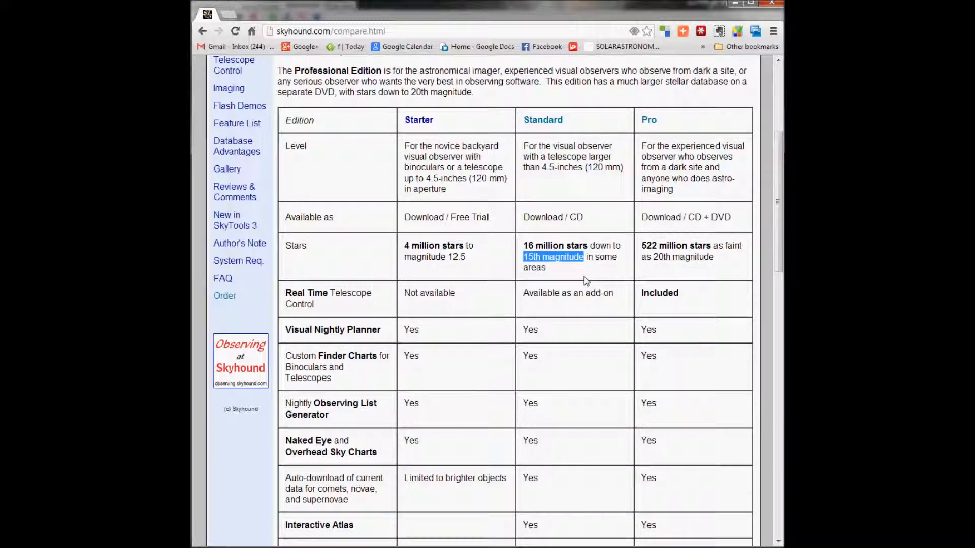
scroll(586, 282, down, 2)
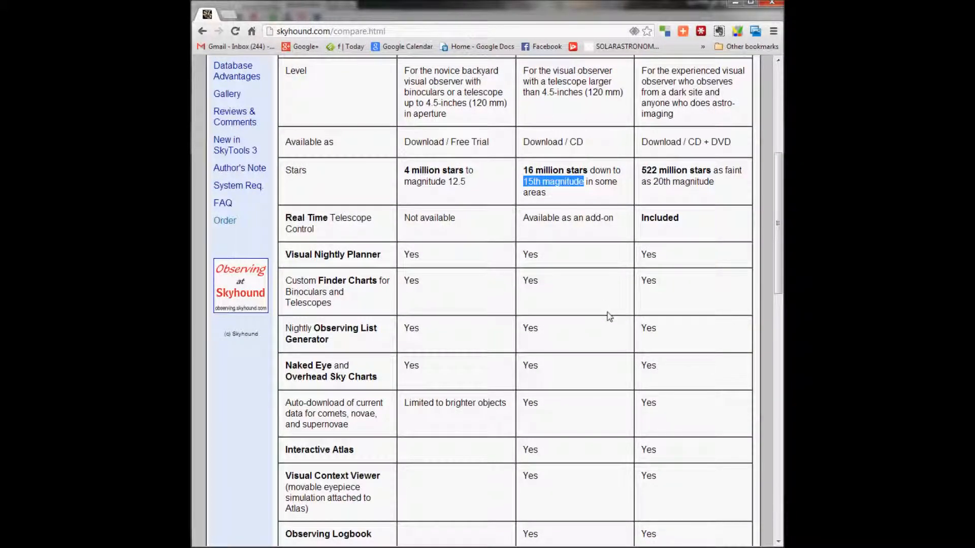
scroll(609, 316, down, 3)
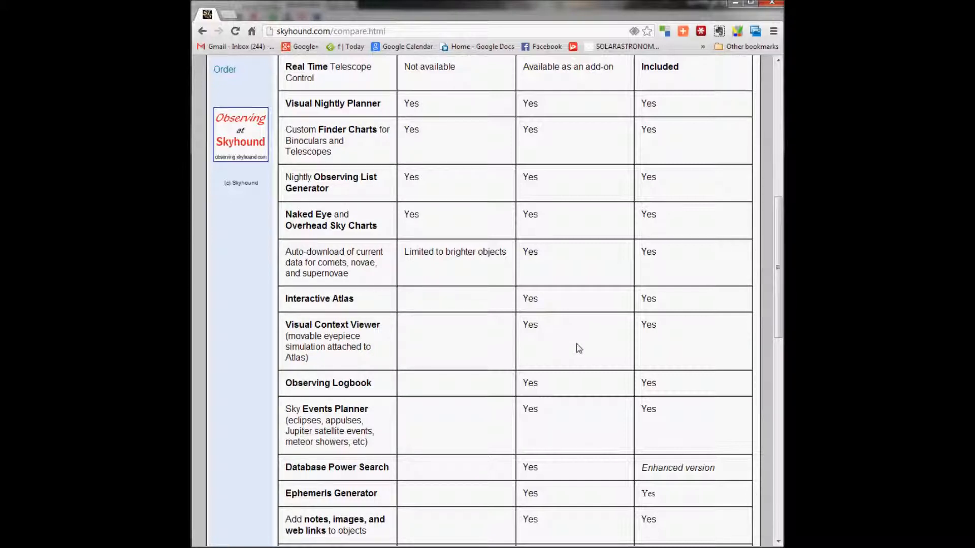
scroll(578, 376, down, 3)
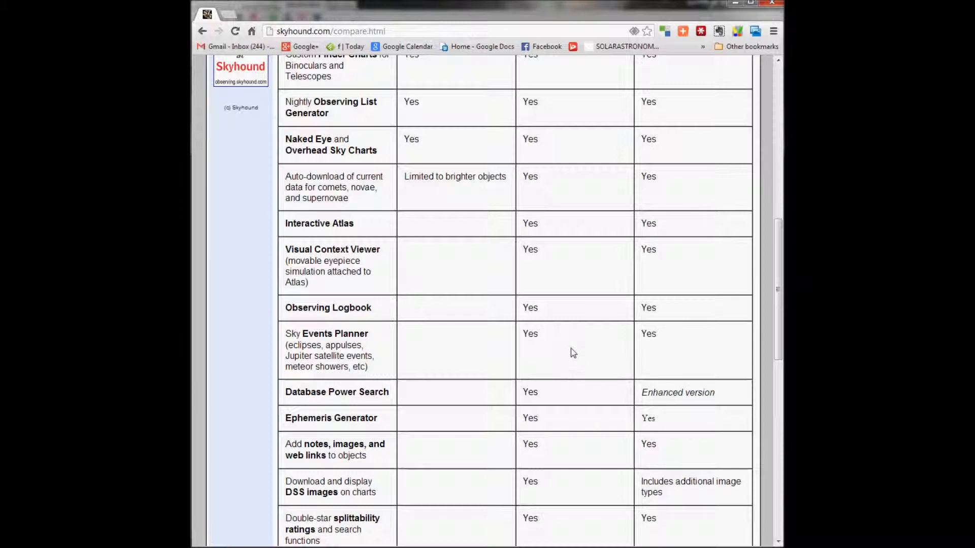
scroll(572, 352, down, 2)
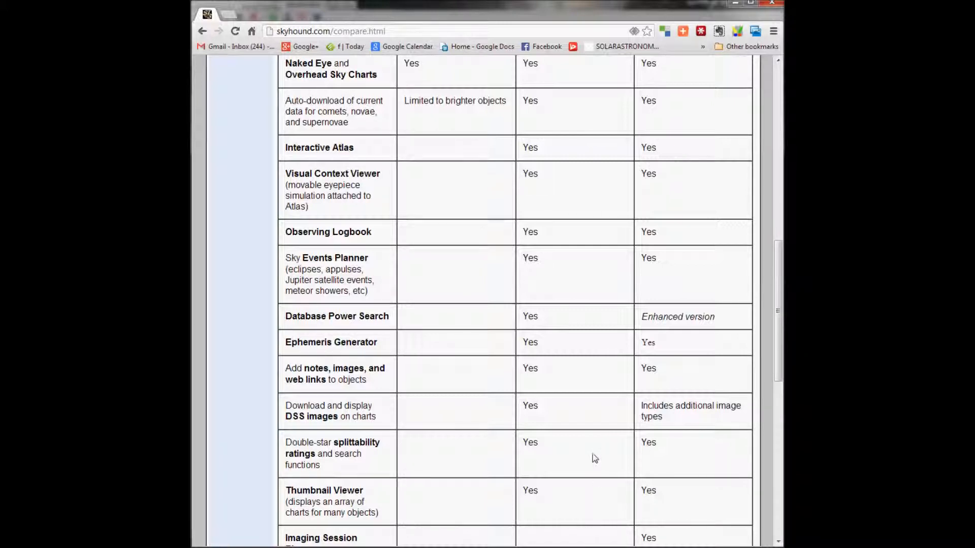
scroll(594, 456, down, 2)
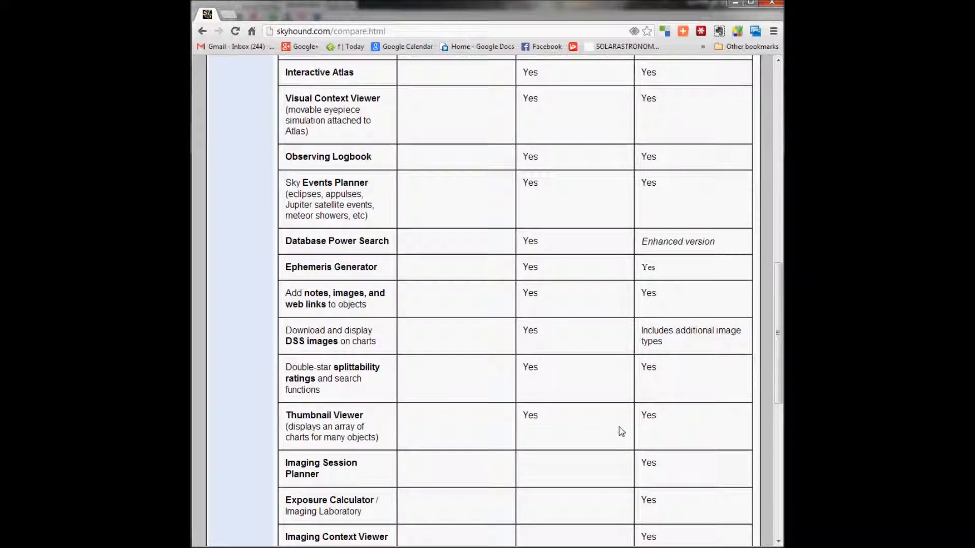
scroll(587, 451, down, 2)
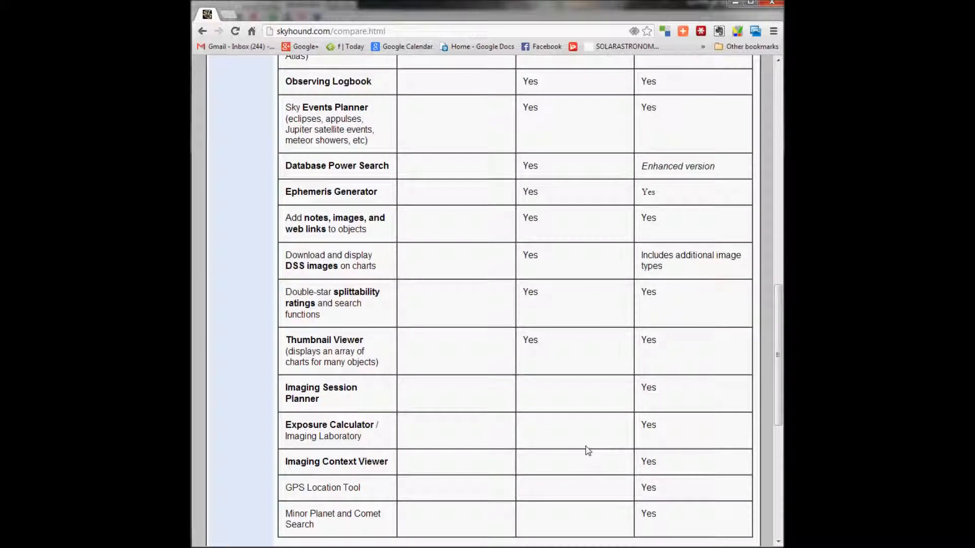
Review the Pro edition's level, star database and imaging features in the edition comparison table.
scroll(587, 442, up, 2)
scroll(587, 440, up, 10)
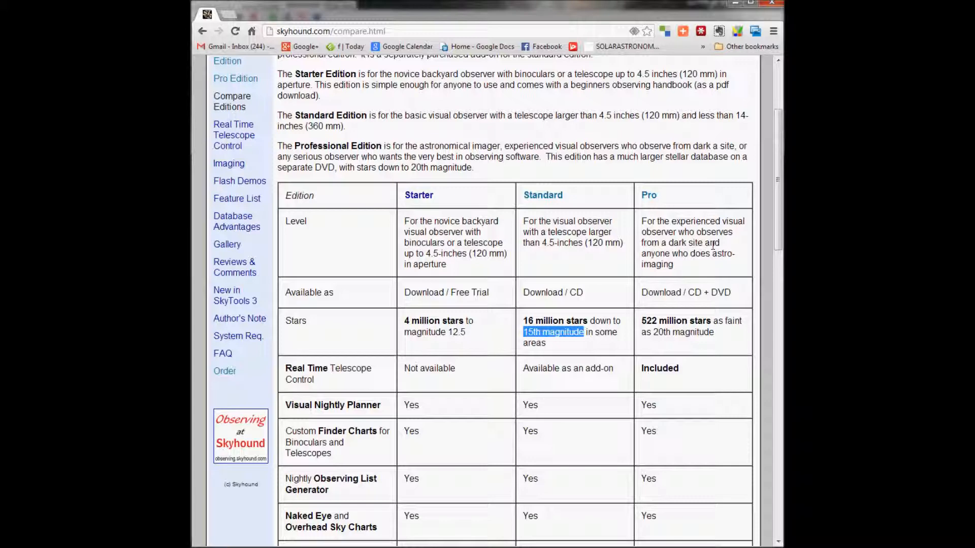
scroll(684, 319, down, 2)
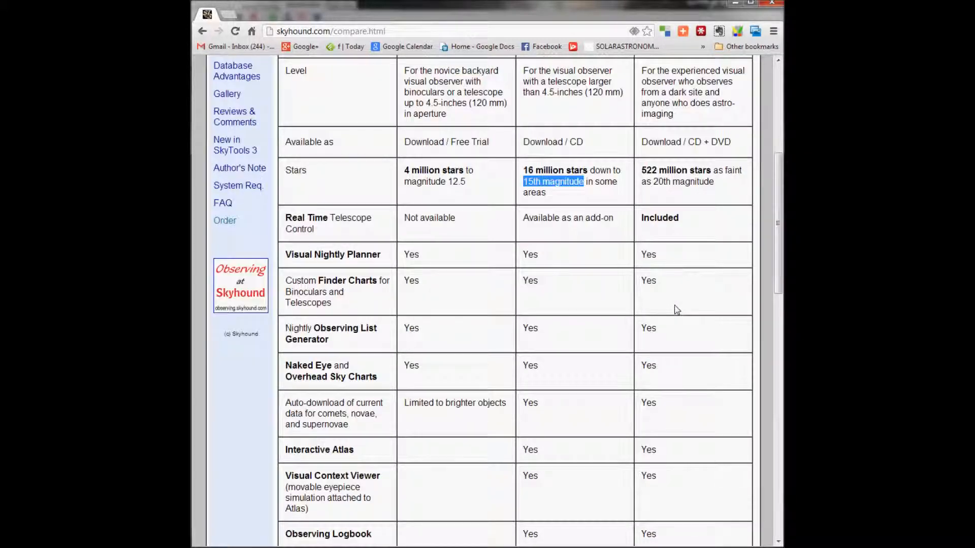
scroll(677, 309, up, 1)
scroll(677, 310, down, 1)
scroll(677, 309, down, 10)
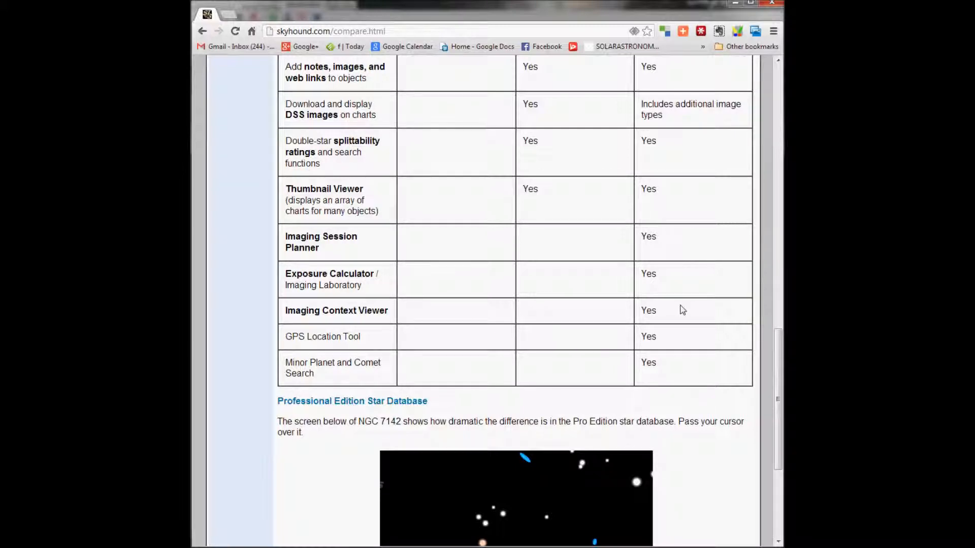
scroll(683, 309, up, 13)
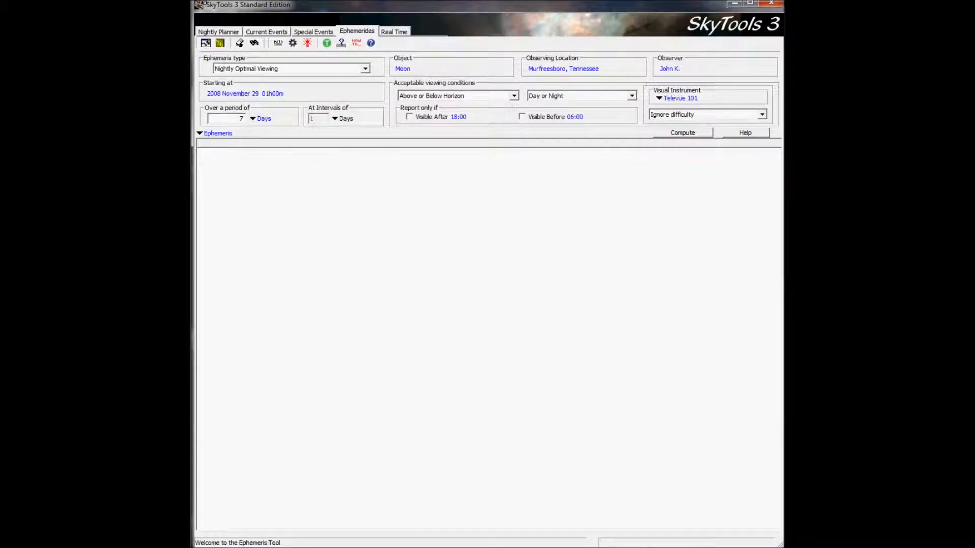
View the Nightly Planner, Current Events, Special Events, Ephemerides and Real Time tools one after another.
click(224, 34)
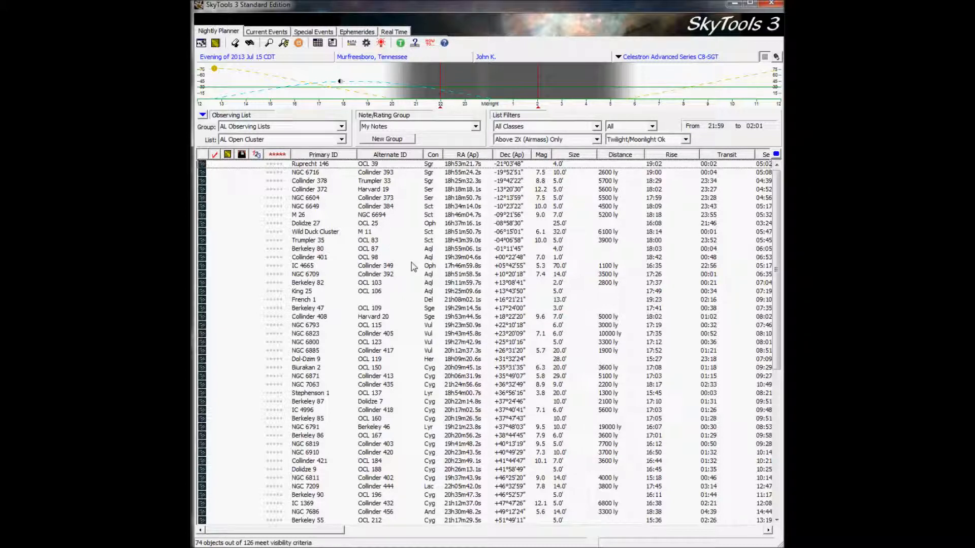
click(269, 32)
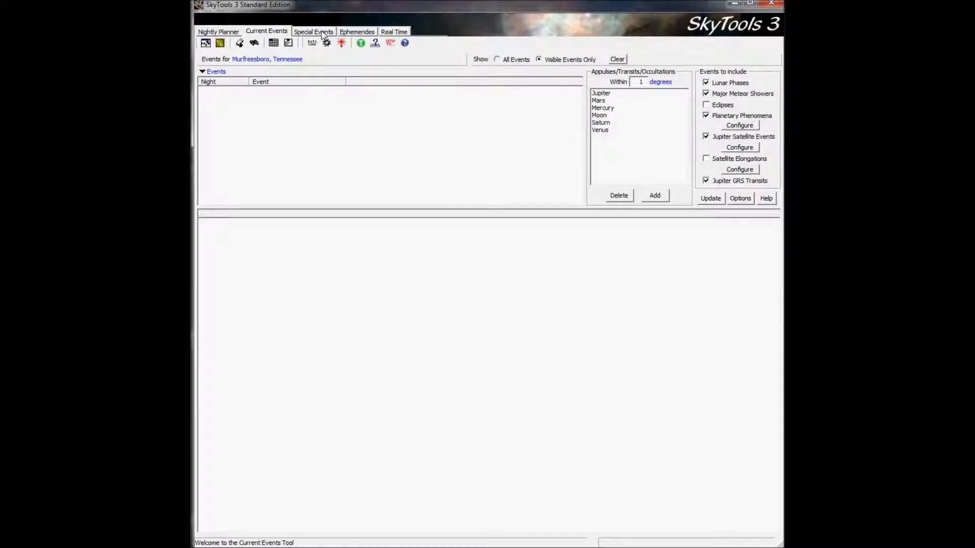
click(329, 33)
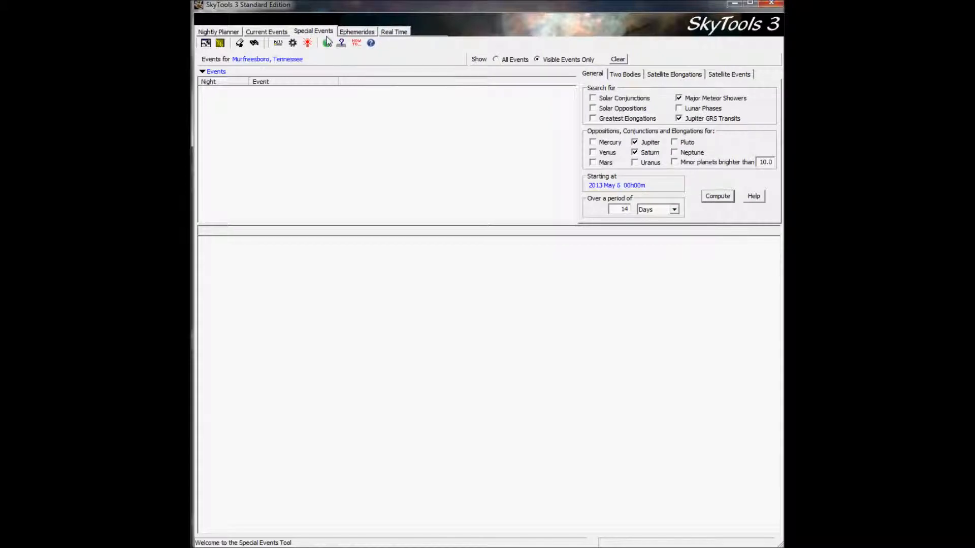
click(364, 33)
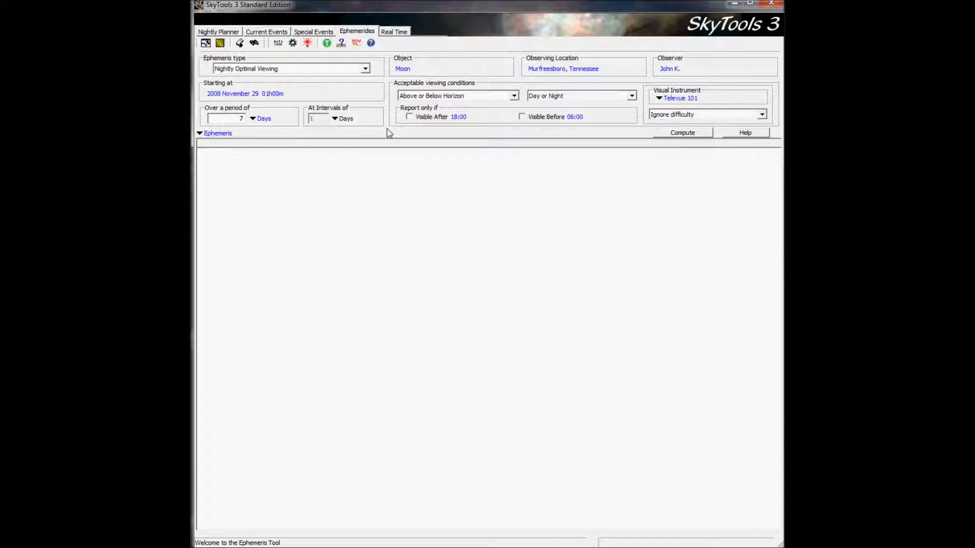
click(394, 32)
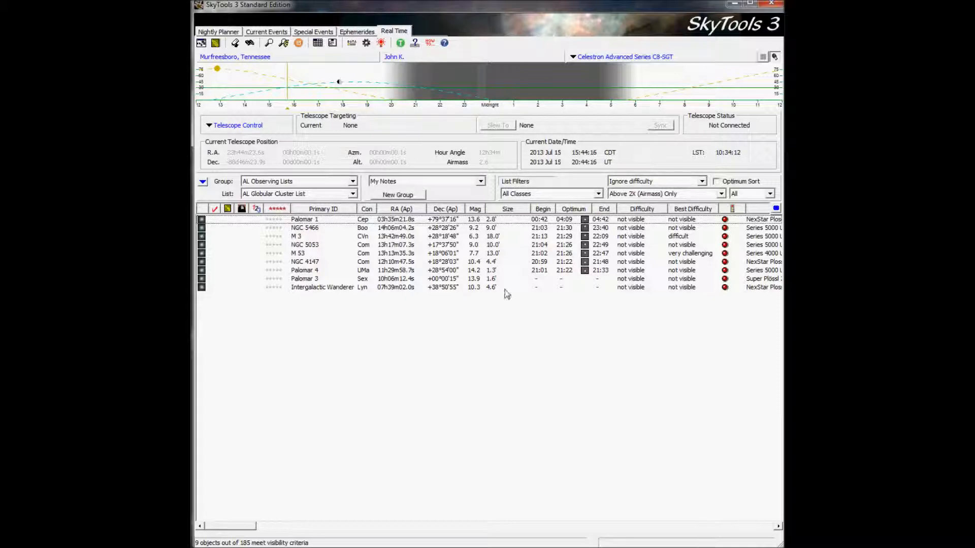
From the Nightly Planner, review the Celestron Advanced Series C8-SGT telescope settings and the eyepieces assigned to it.
click(218, 32)
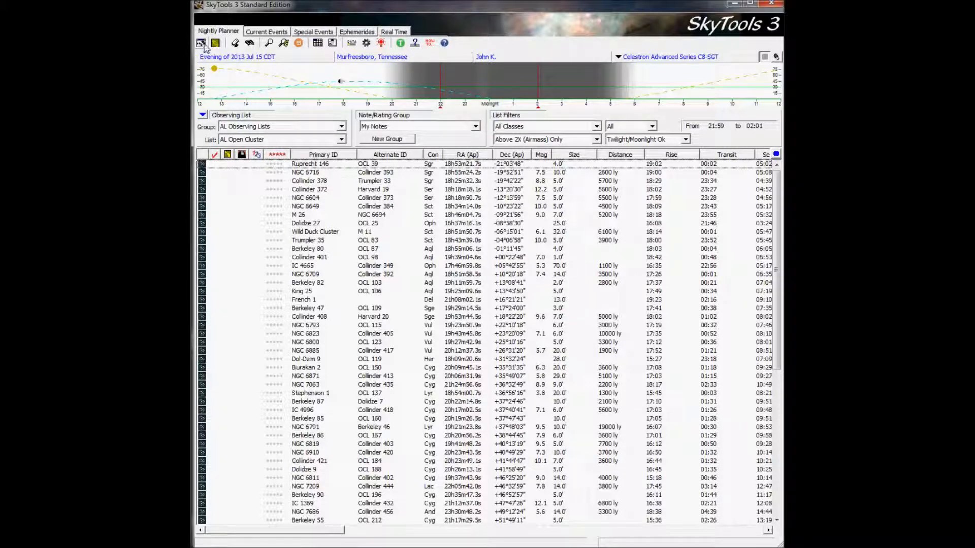
click(235, 45)
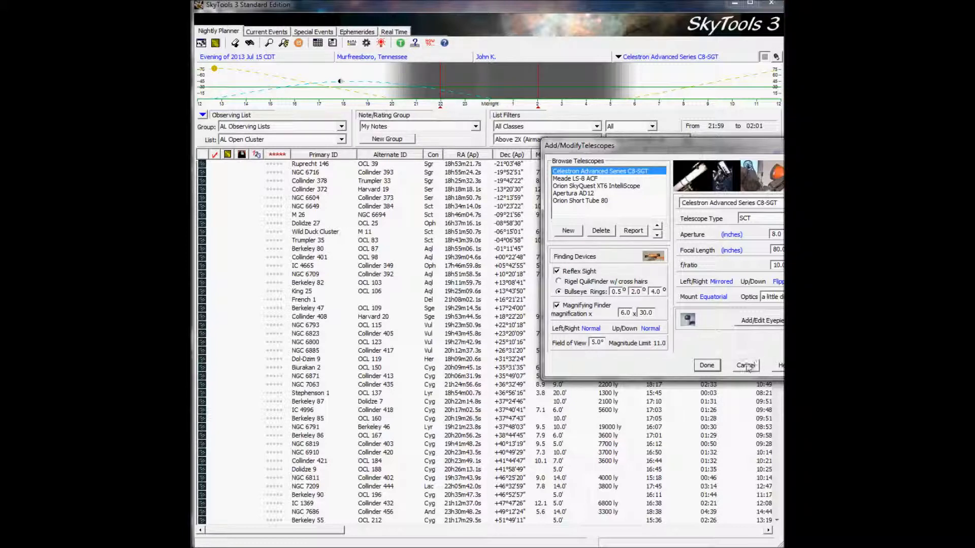
click(756, 325)
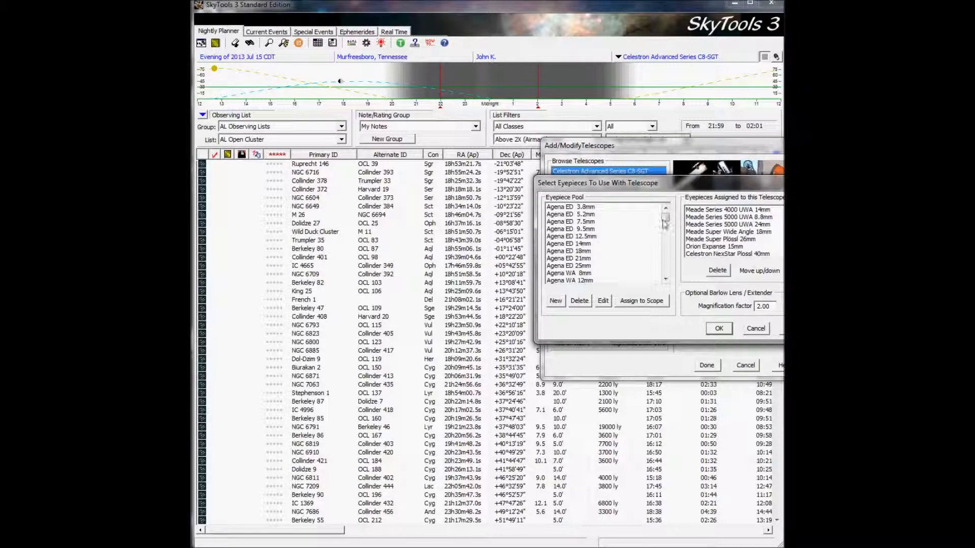
mouse_move(665, 217)
mouse_down()
mouse_move(667, 262)
mouse_move(666, 217)
mouse_up()
click(755, 329)
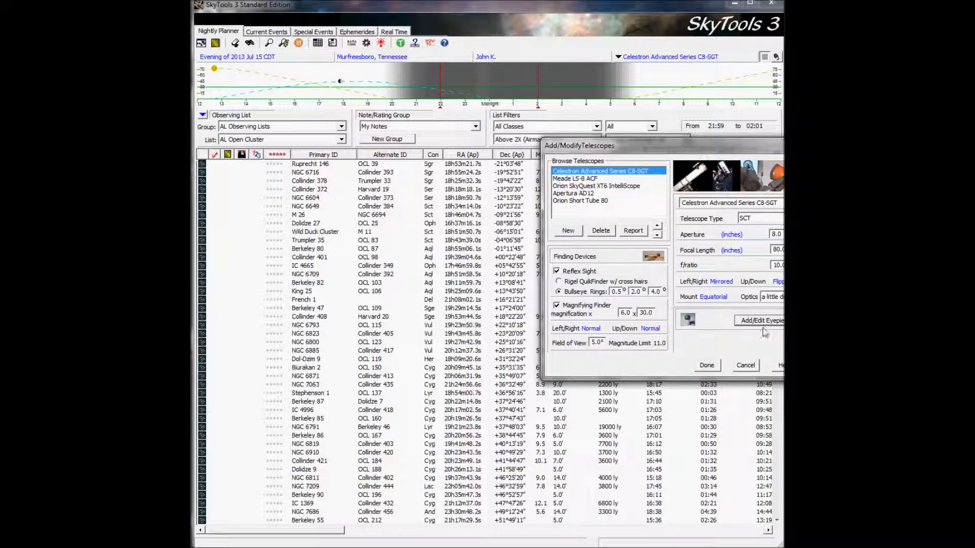
click(707, 365)
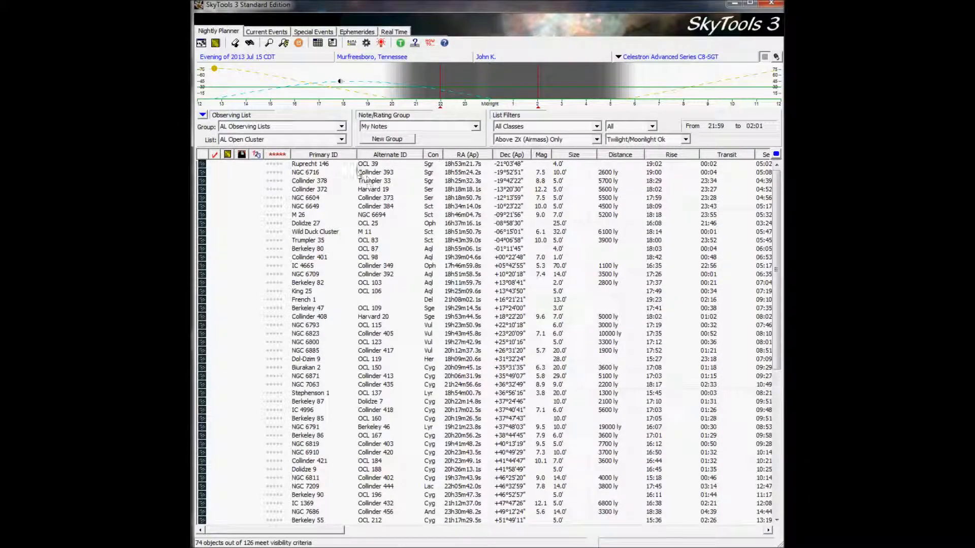
View the 7x50 binocular settings and the Designation Search Tool, closing each without making changes.
click(250, 44)
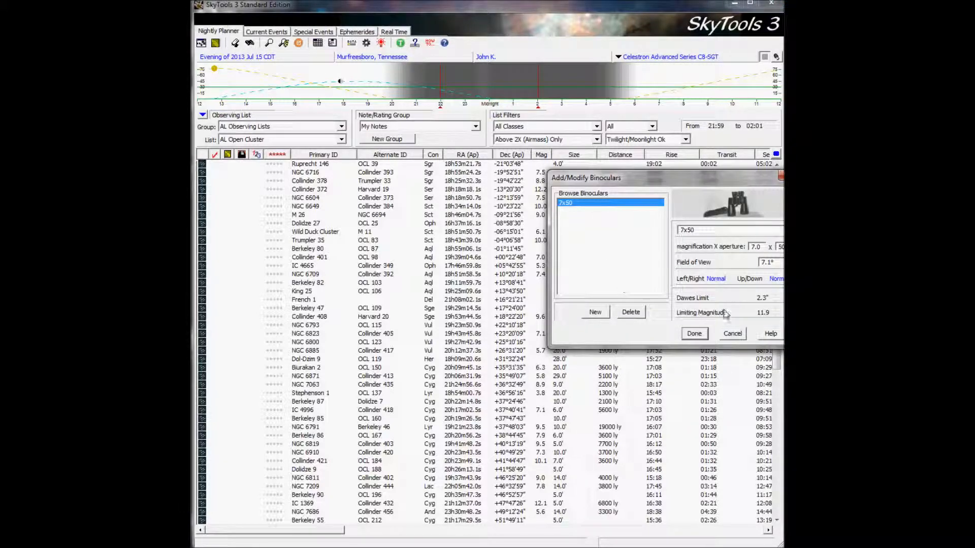
click(734, 337)
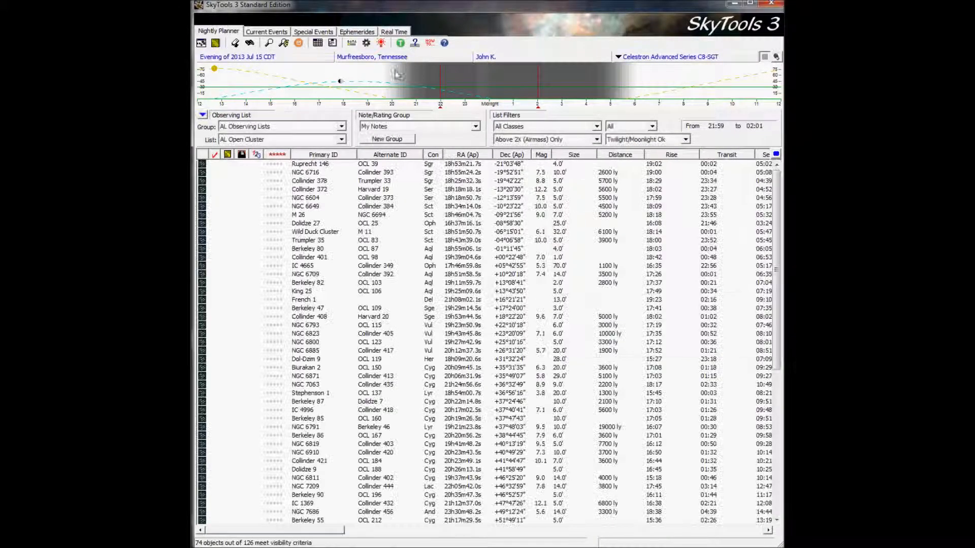
click(270, 44)
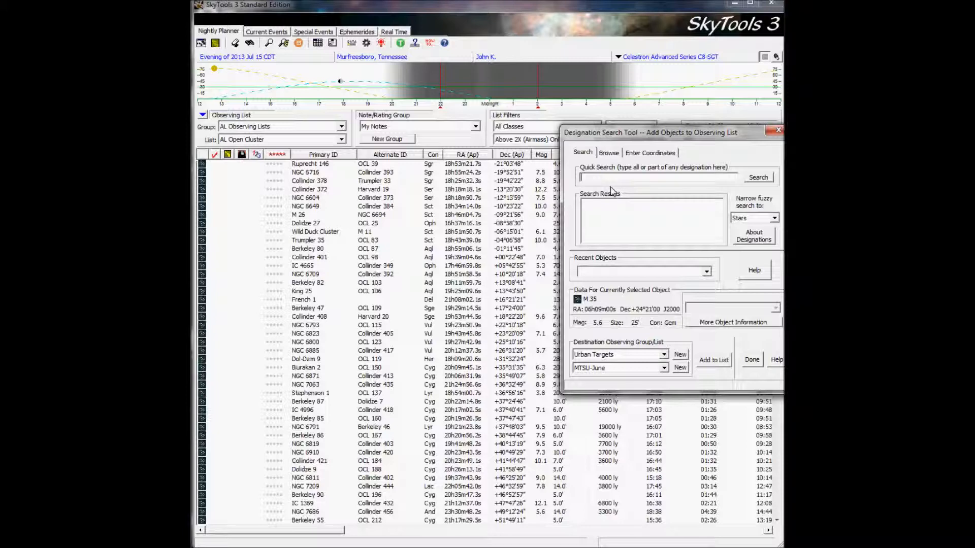
click(752, 359)
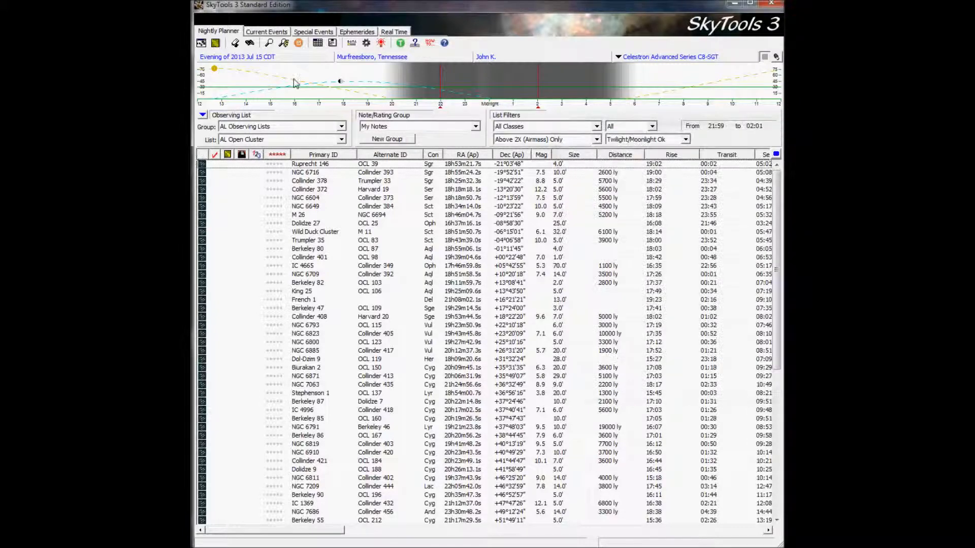
Review the Stars, Galactic Deep Sky and Extragalactic criteria of the Database Power Search Tool, and close it.
click(283, 42)
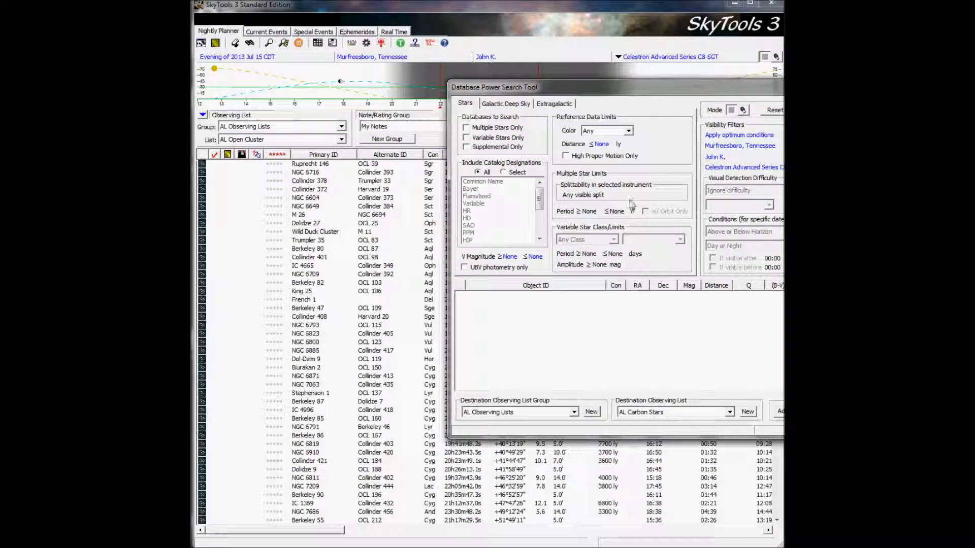
click(506, 104)
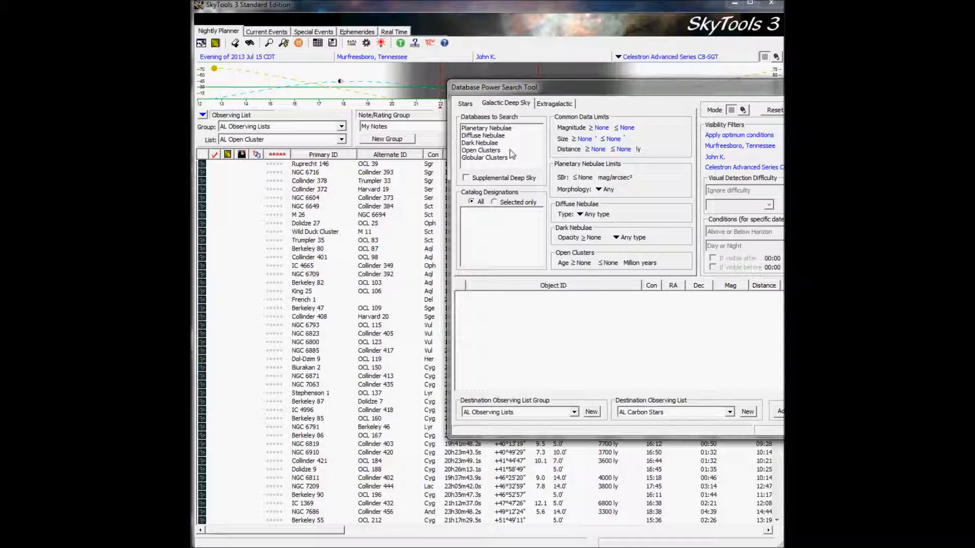
click(557, 104)
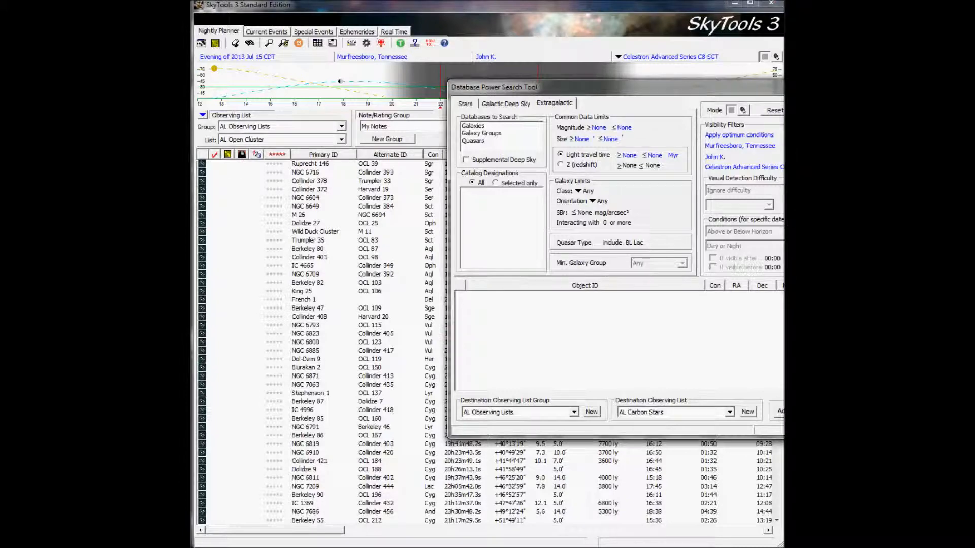
key(Escape)
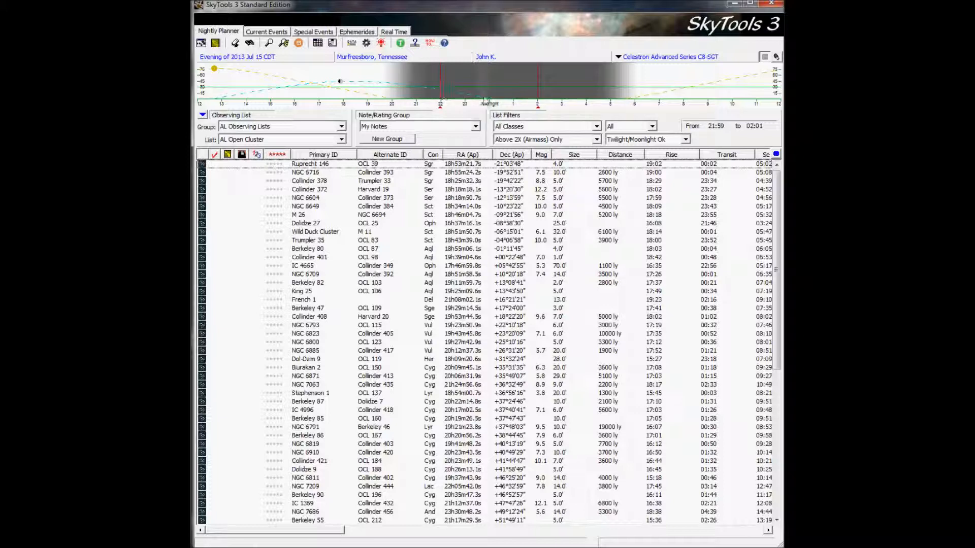
Highlight M 26 in the object list and choose the AL Open Cluster list from the AL Observing Lists group.
click(358, 217)
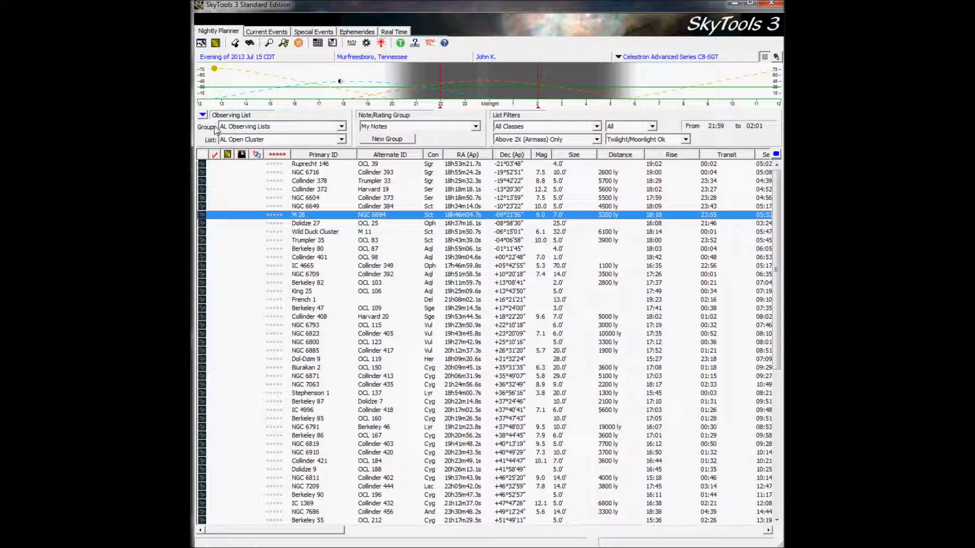
click(342, 130)
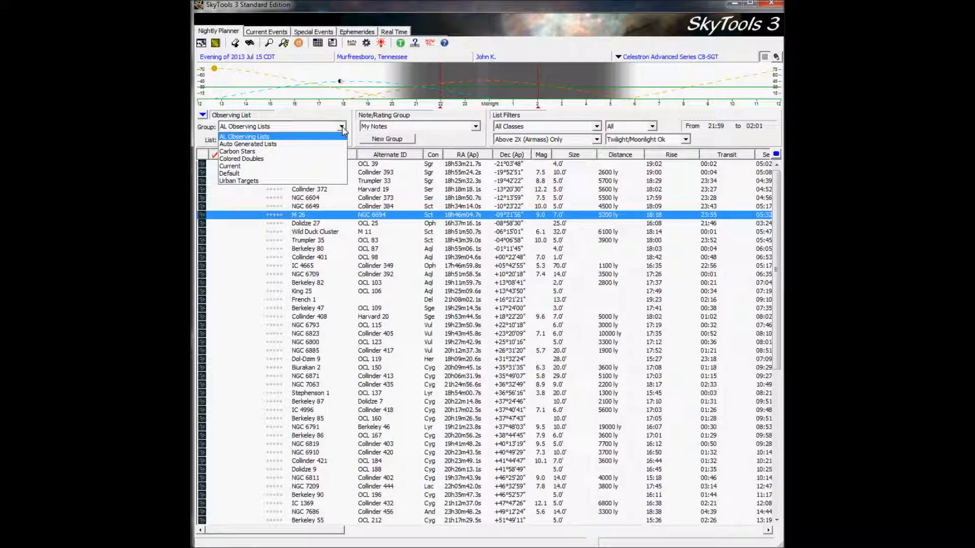
click(265, 137)
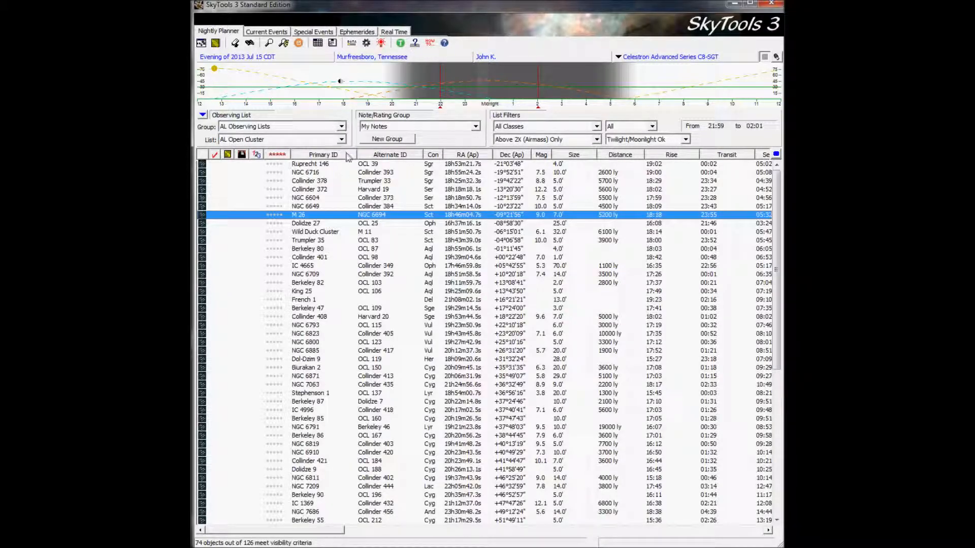
click(342, 139)
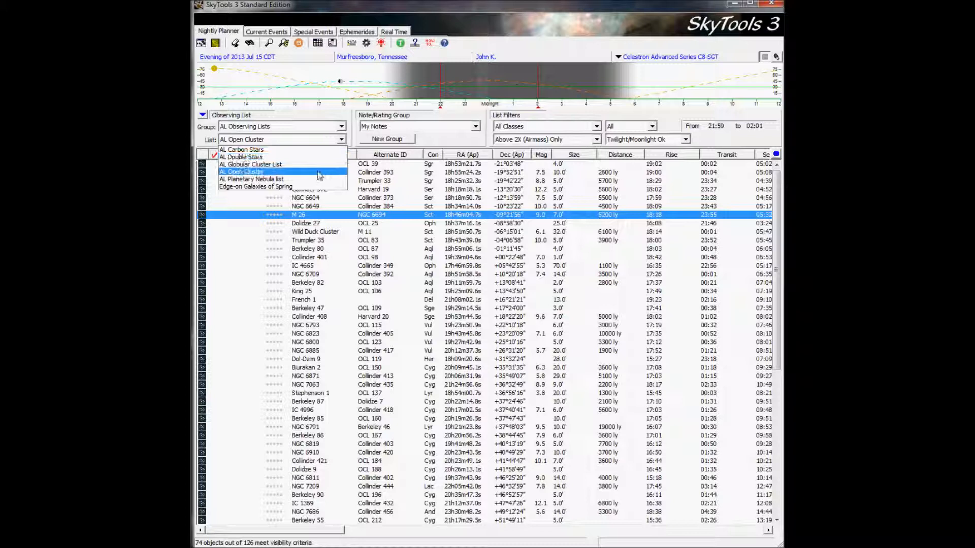
click(261, 174)
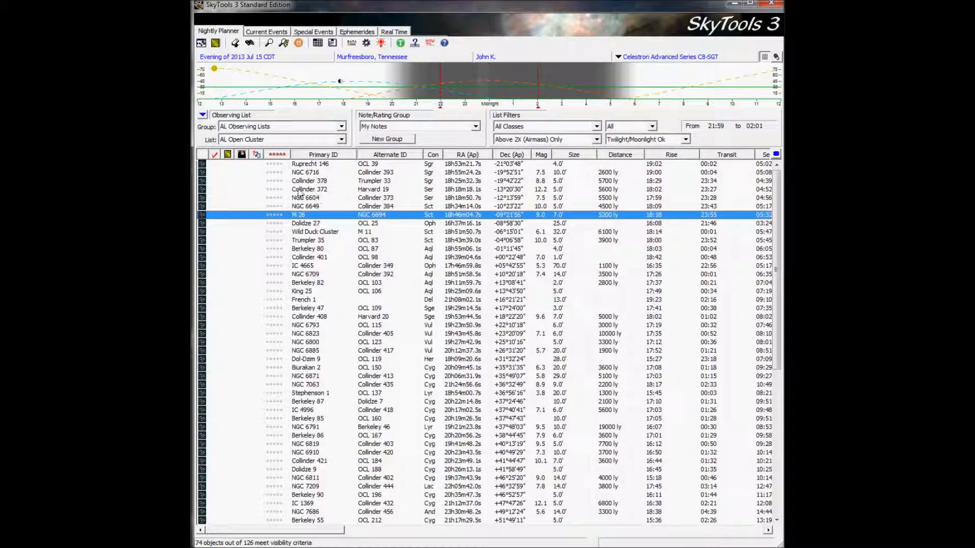
View the MTSU-June observing list in the Urban Targets group.
click(342, 127)
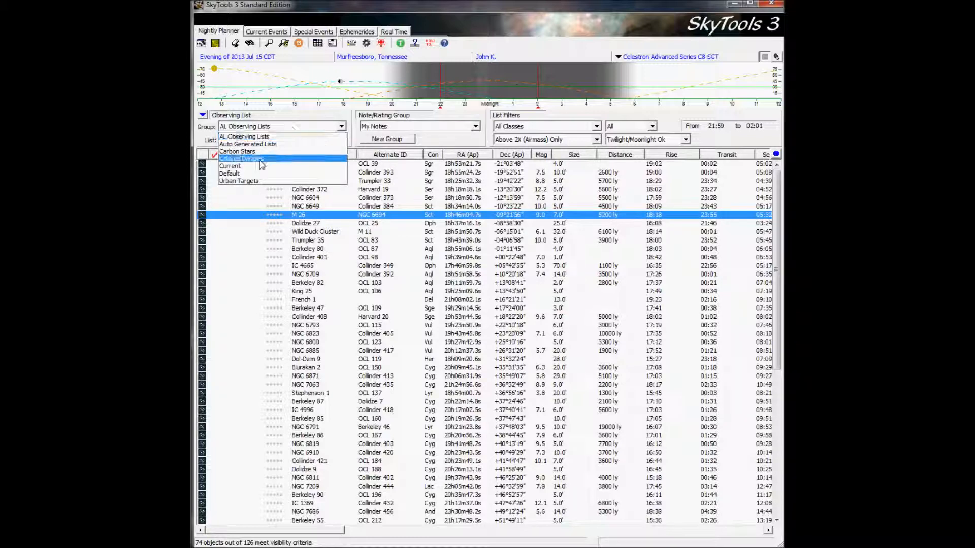
click(257, 182)
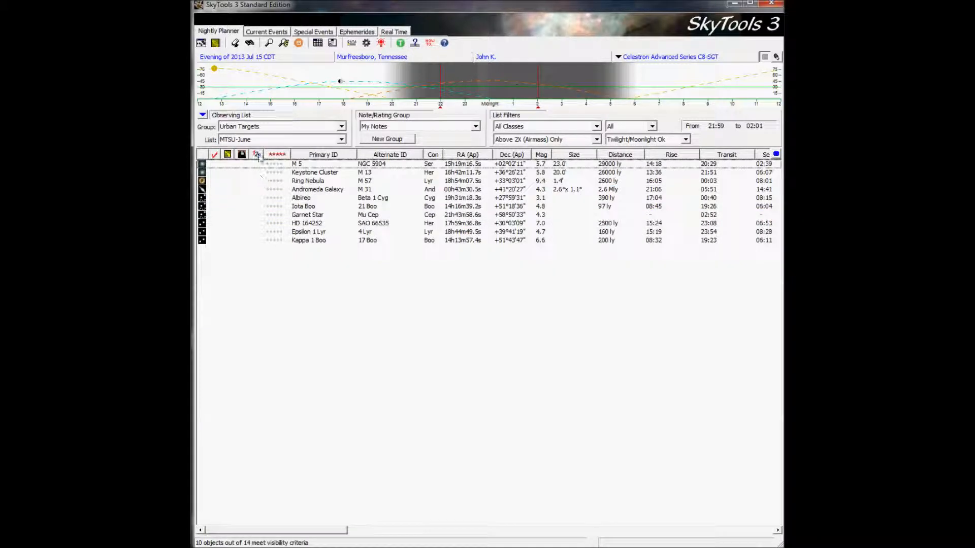
click(326, 142)
click(325, 142)
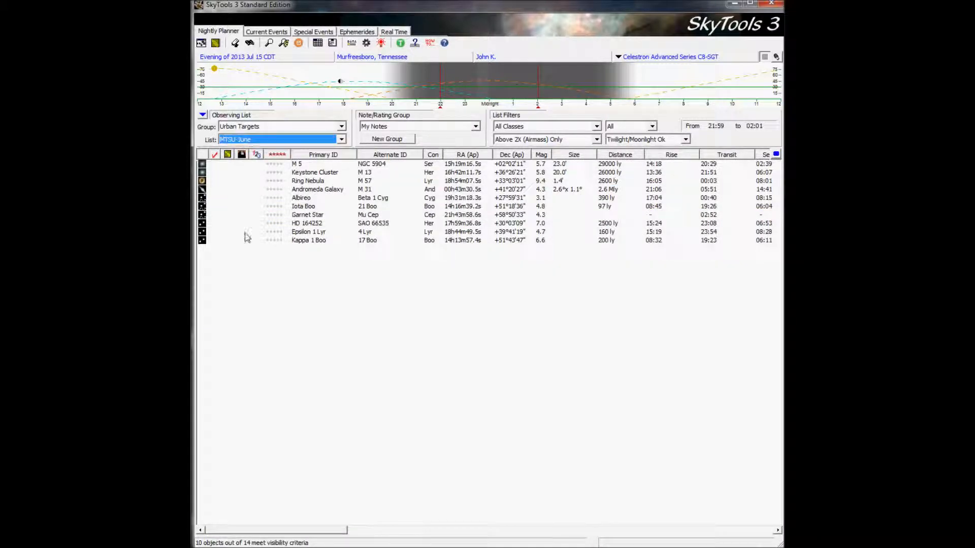
View the Red Star list (the best of) in the Carbon Stars group and return to the AL Observing Lists group.
click(343, 127)
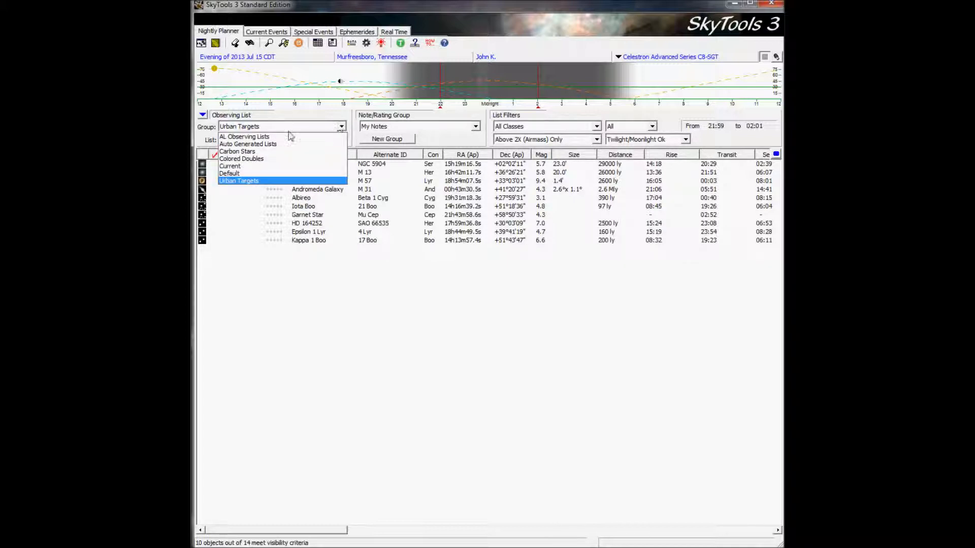
click(255, 152)
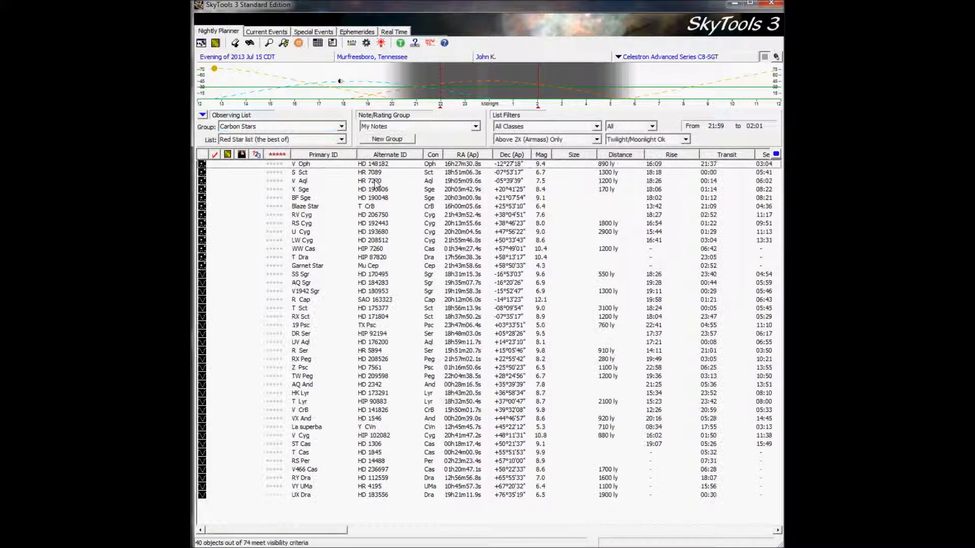
click(343, 140)
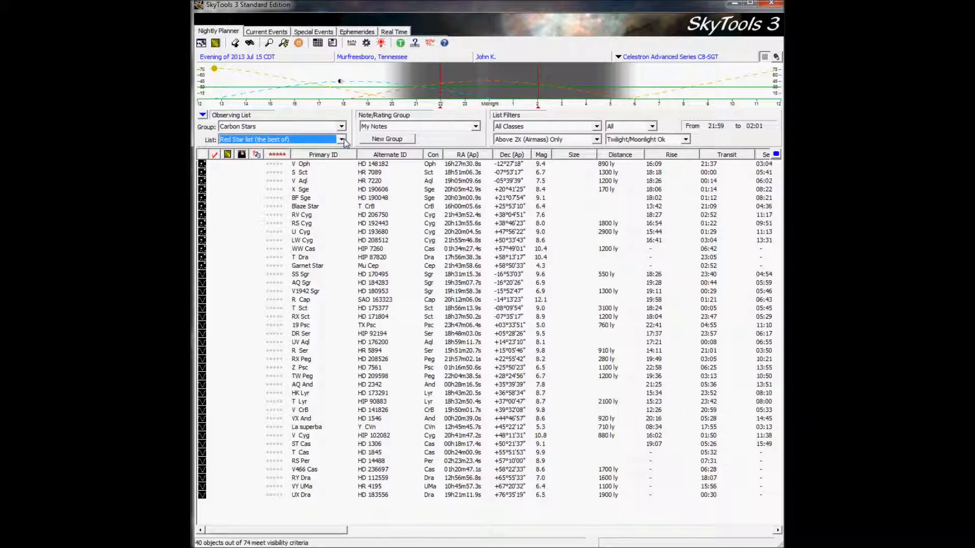
click(342, 126)
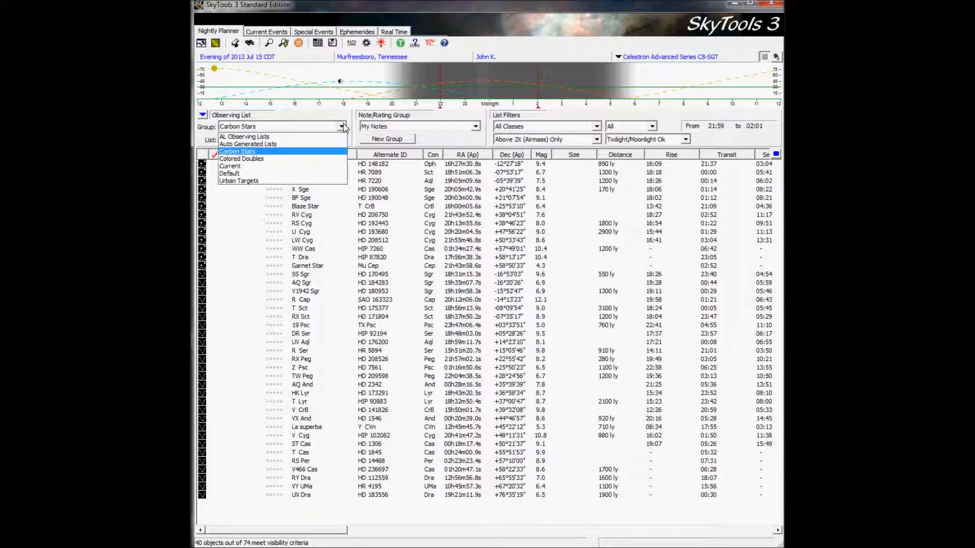
click(268, 138)
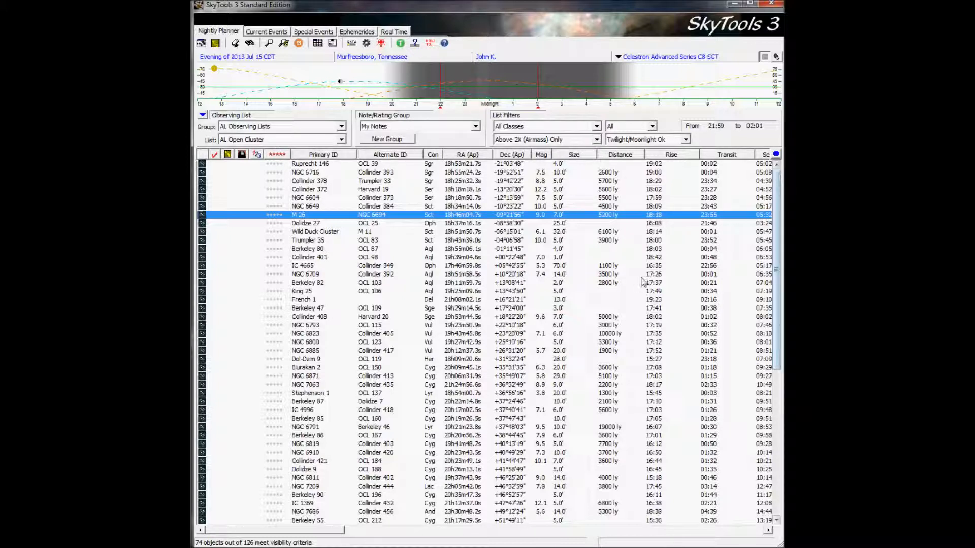
Look across the object list's data columns, review the available column schemes and the Default scheme's column options, and cancel.
drag(281, 534, 386, 534)
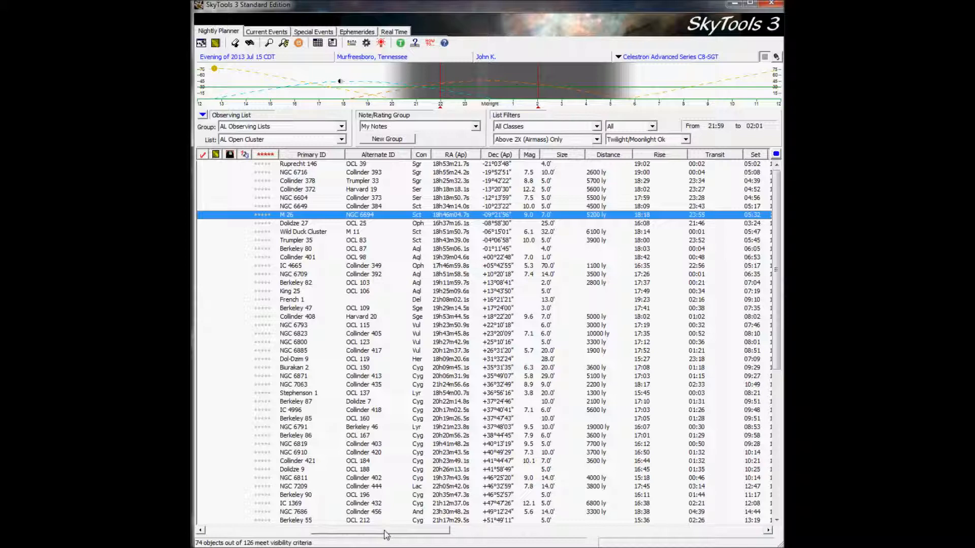
drag(385, 535, 535, 536)
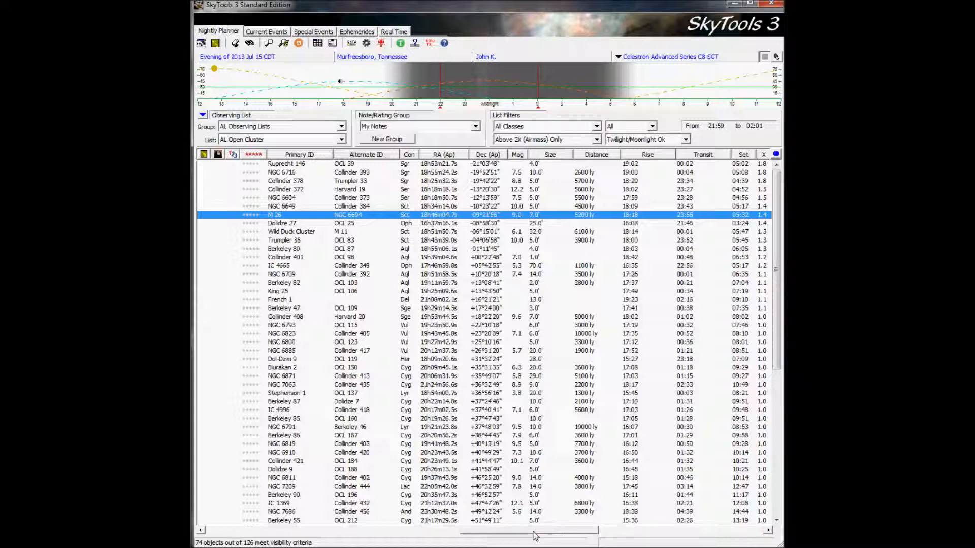
drag(536, 537, 658, 533)
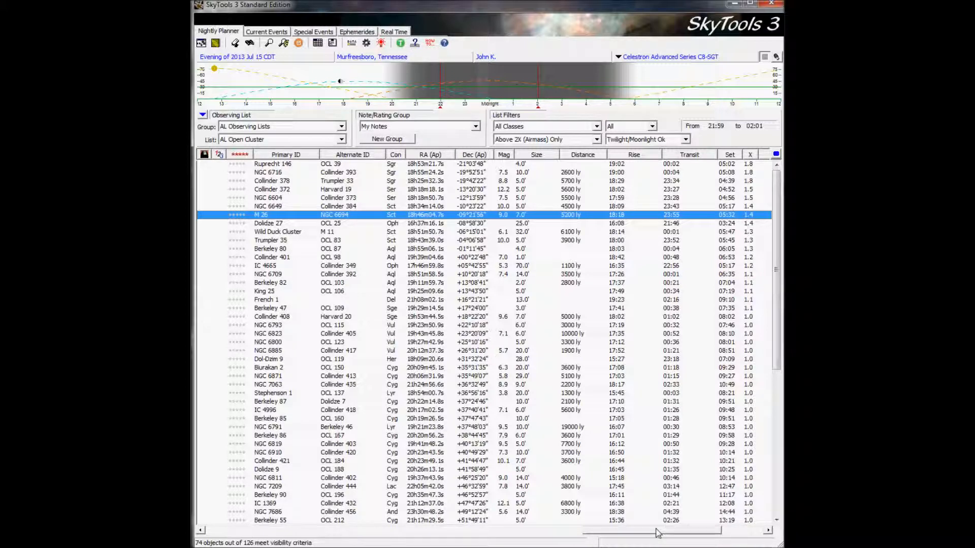
drag(658, 533, 262, 530)
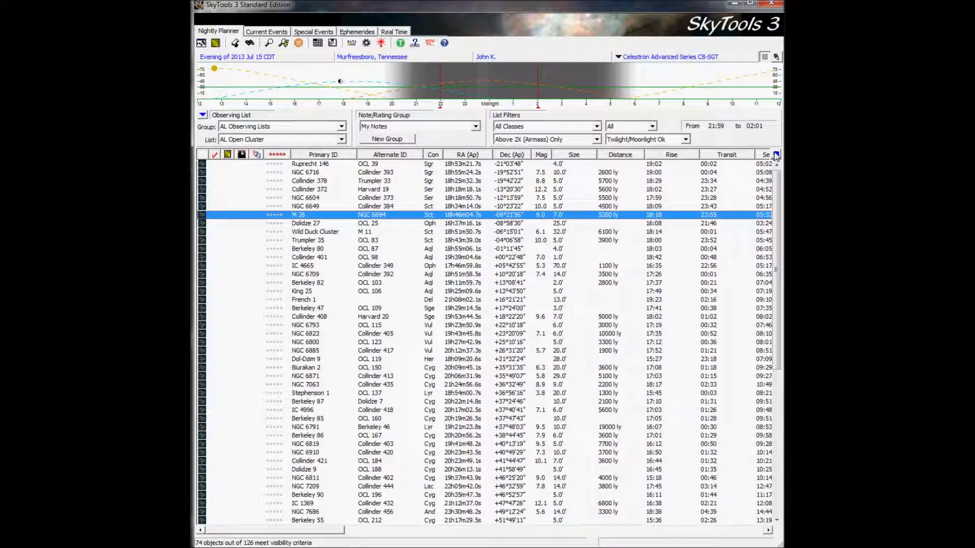
click(777, 155)
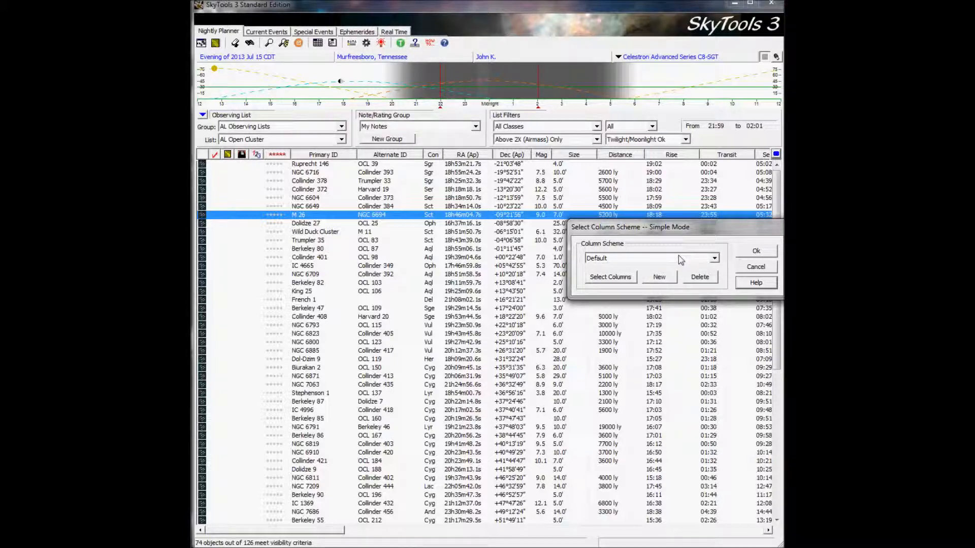
click(615, 279)
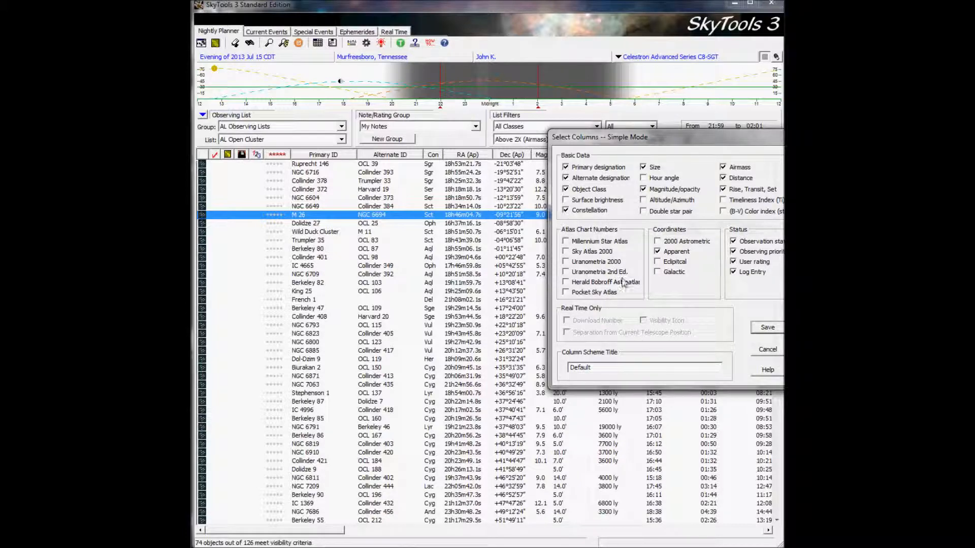
click(767, 349)
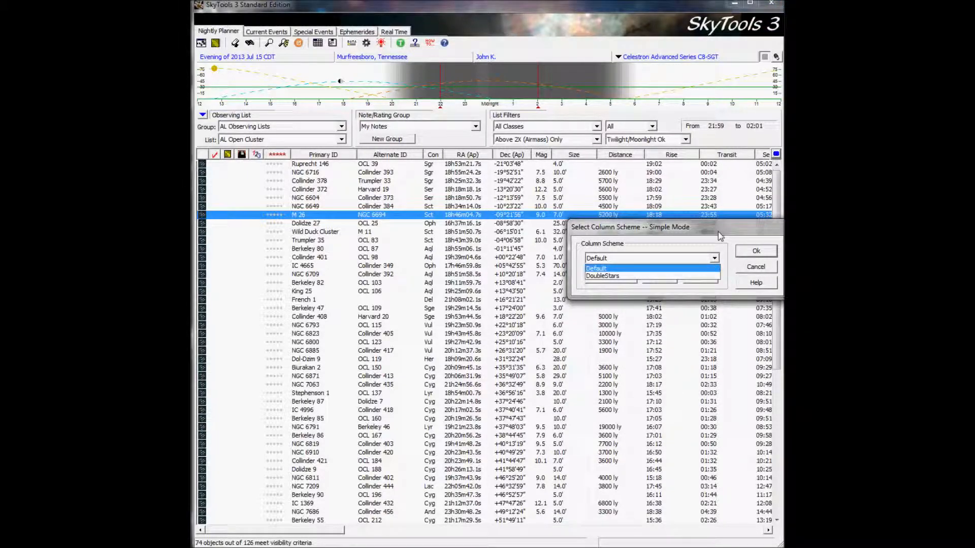
click(720, 236)
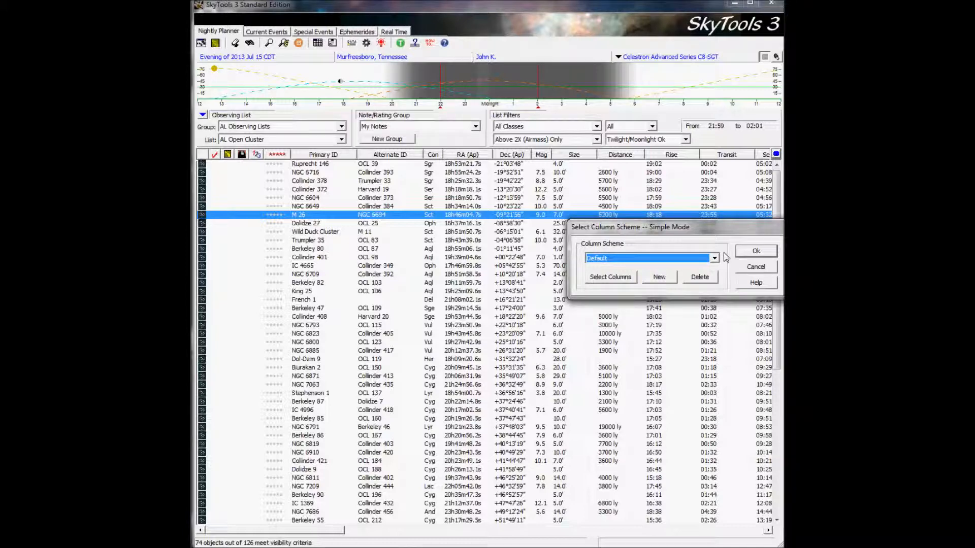
click(759, 269)
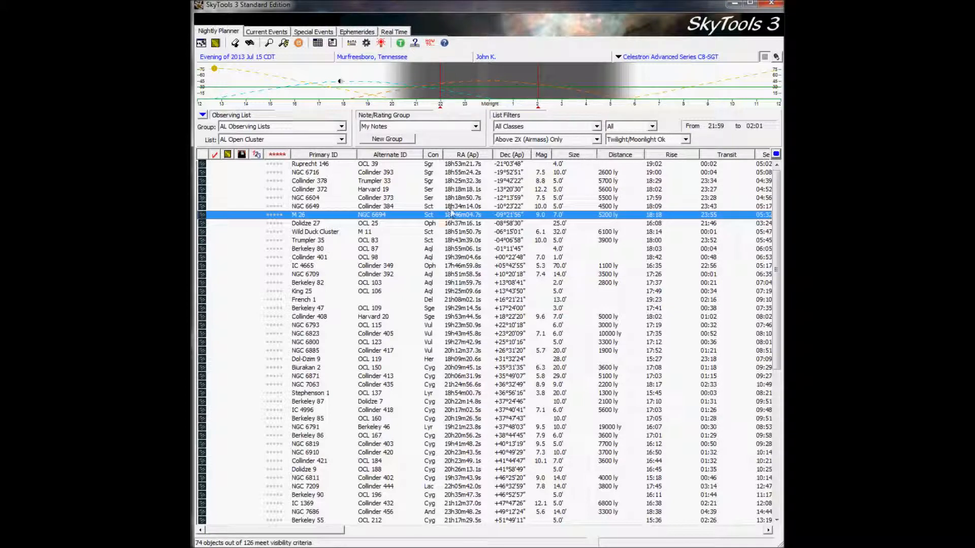
Review the choices for the note/rating group and for the list filters by object class, altitude and darkness.
click(475, 127)
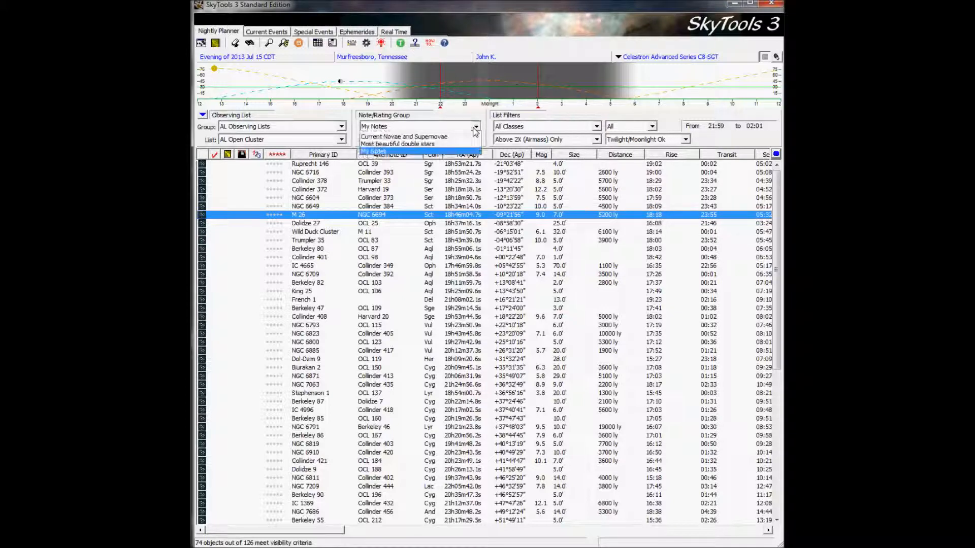
click(457, 124)
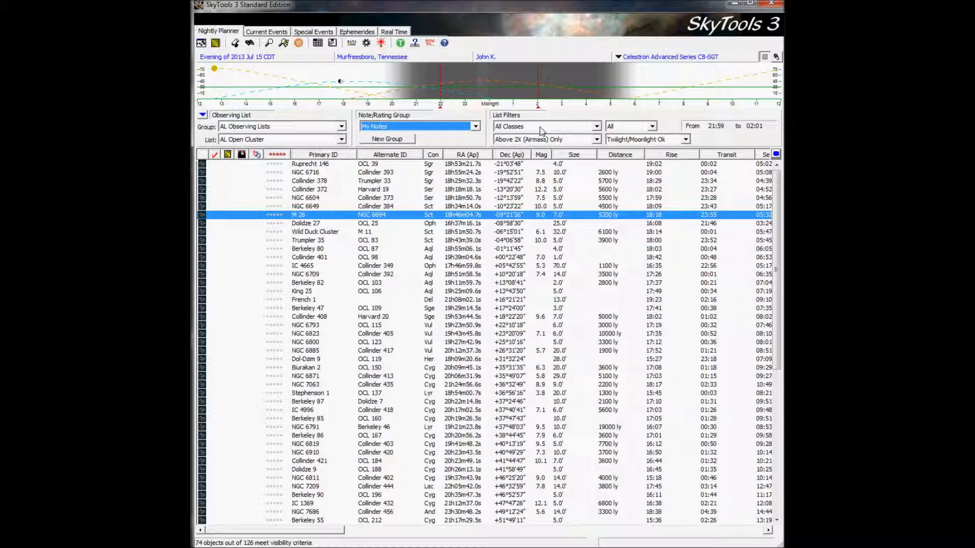
click(542, 131)
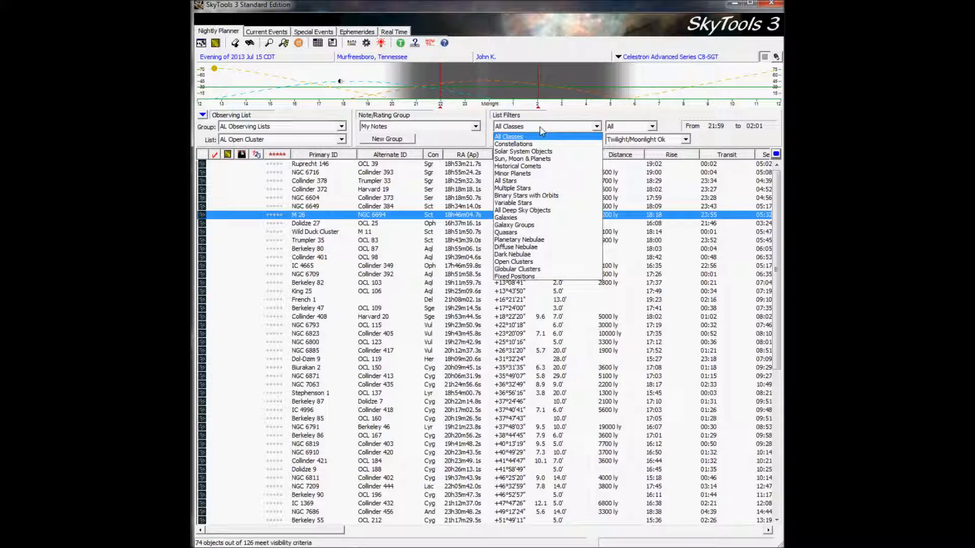
click(563, 122)
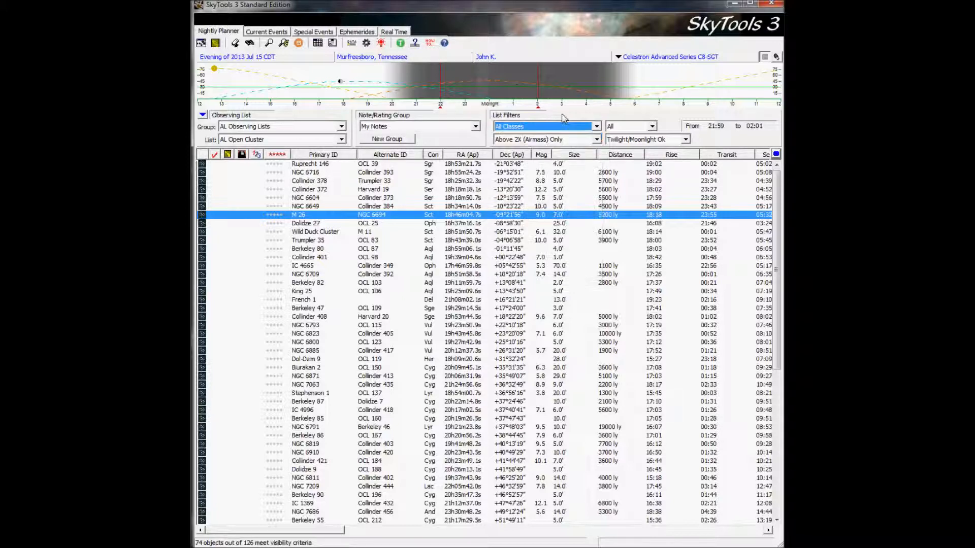
click(599, 140)
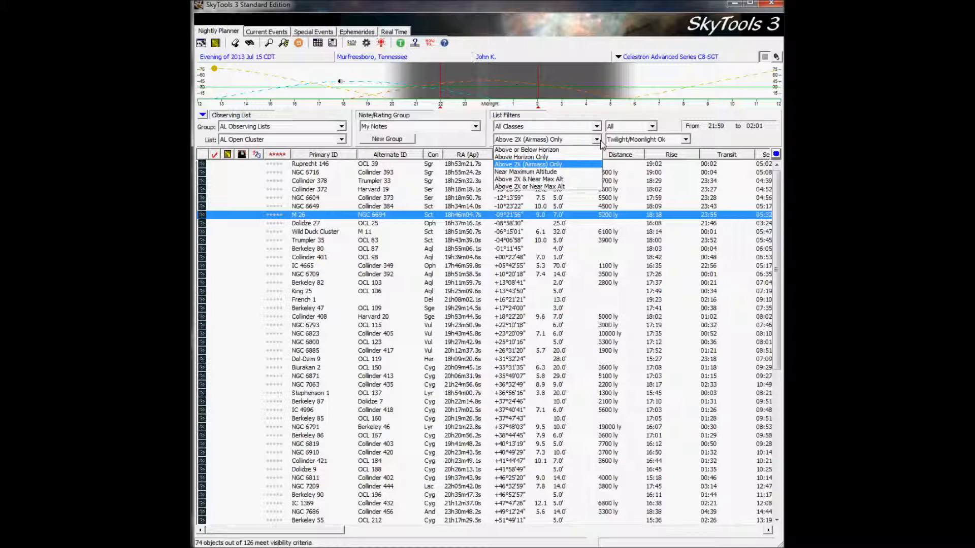
click(611, 114)
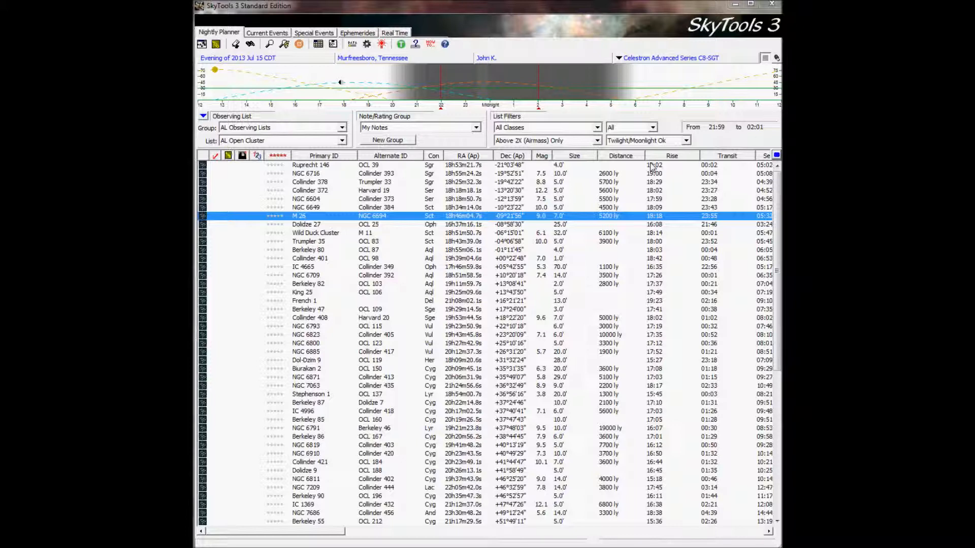
click(686, 142)
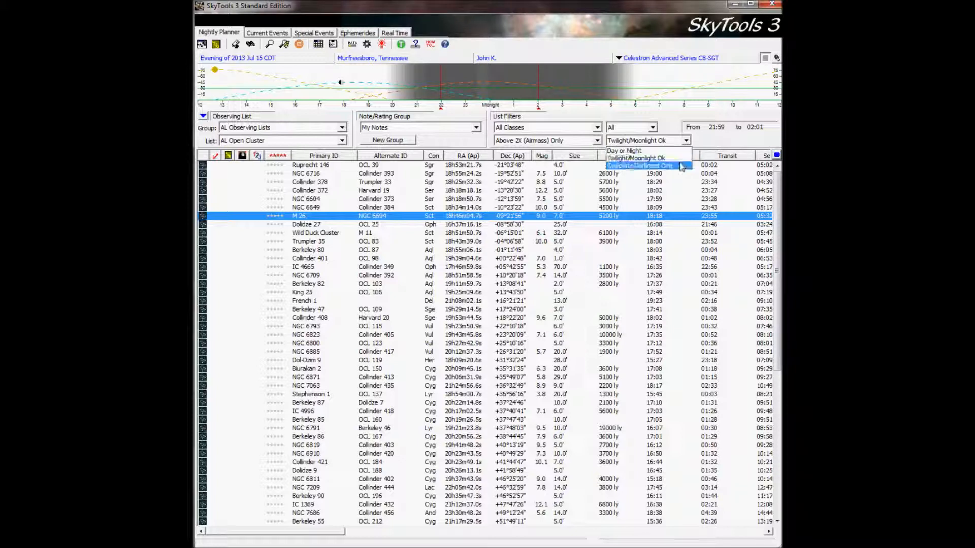
click(741, 141)
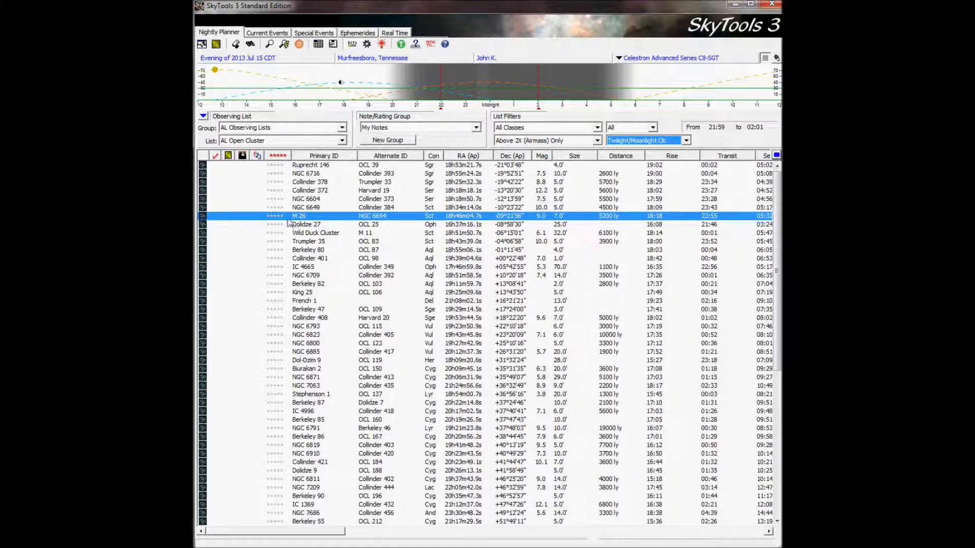
Highlight M 26 in the object list, review the actions offered for it, and dismiss them.
click(248, 224)
click(250, 216)
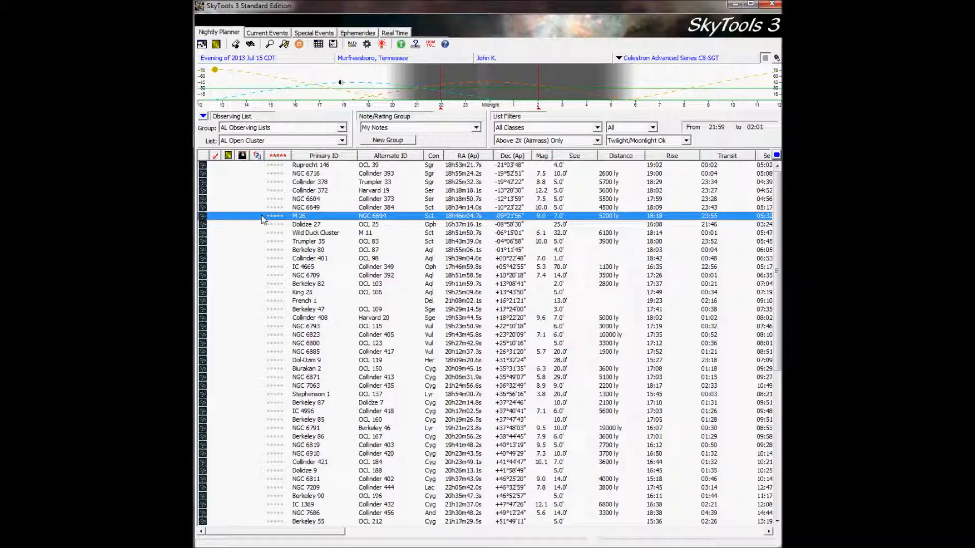
click(263, 219)
click(252, 222)
click(269, 216)
click(269, 215)
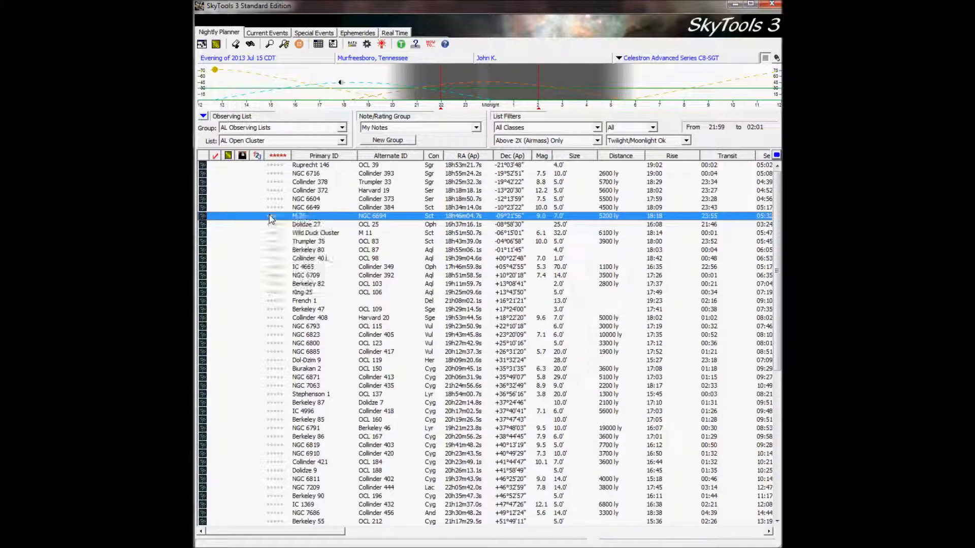
right_click(323, 218)
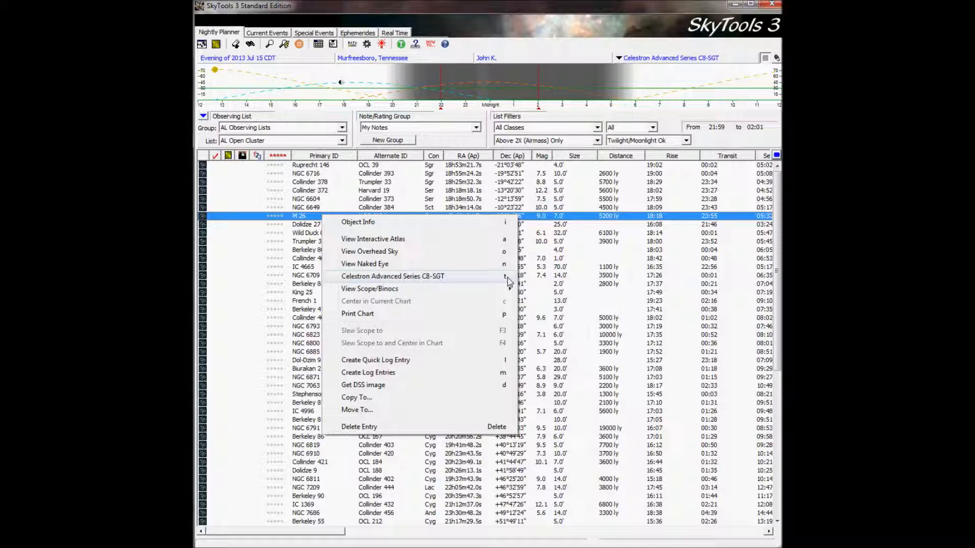
mouse_move(496, 291)
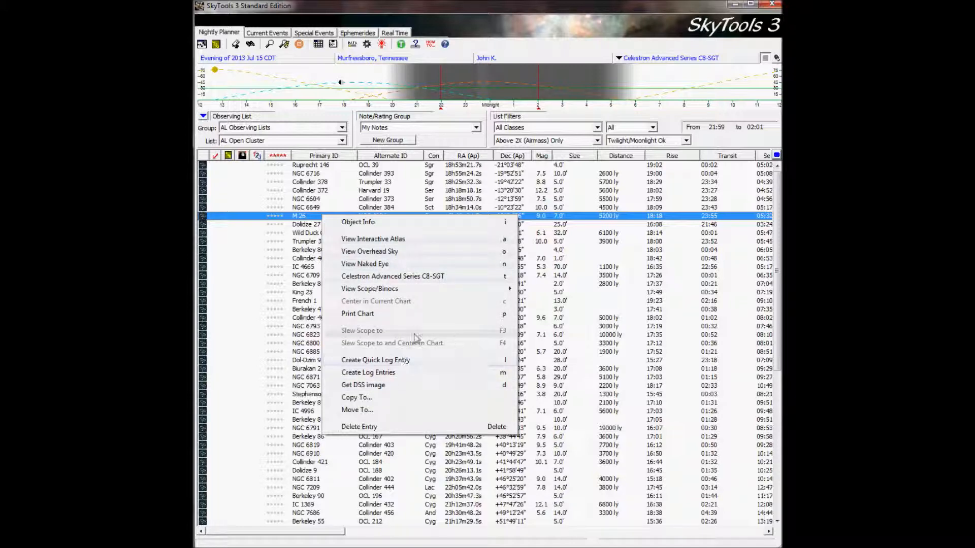
click(575, 222)
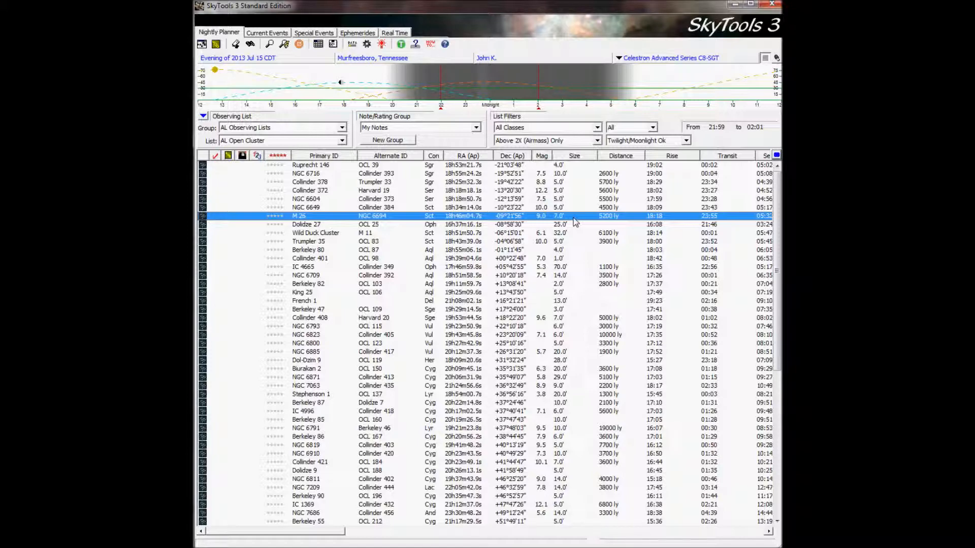
Open M 26 in the Interactive Atlas, bring the whole window into view, and zoom the chart out and back in on the cluster.
double_click(574, 217)
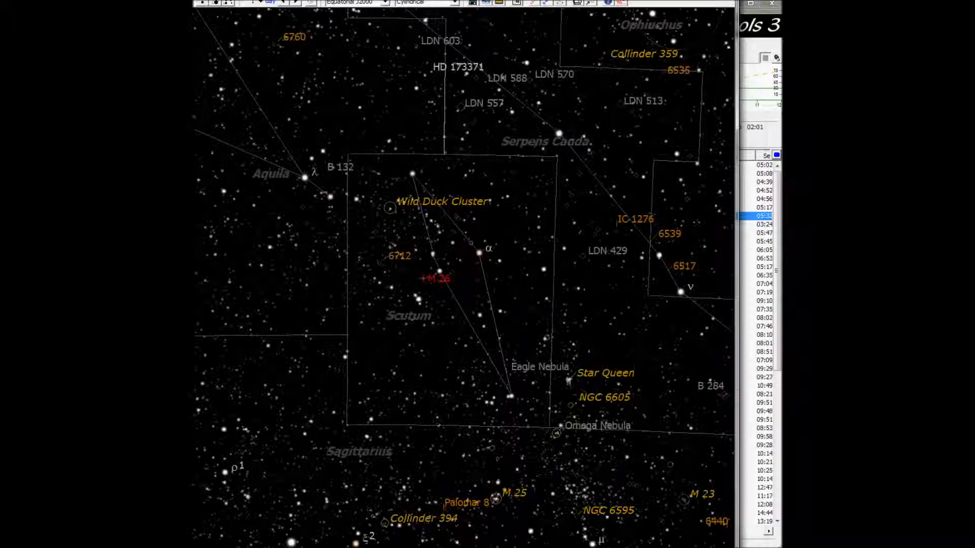
drag(645, 0, 723, 6)
drag(811, 0, 782, 1)
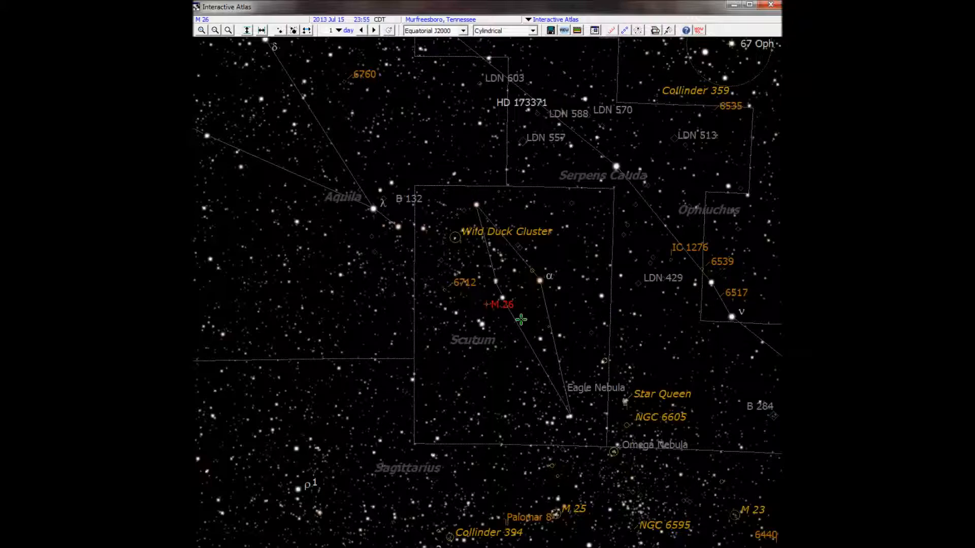
scroll(479, 302, down, 3)
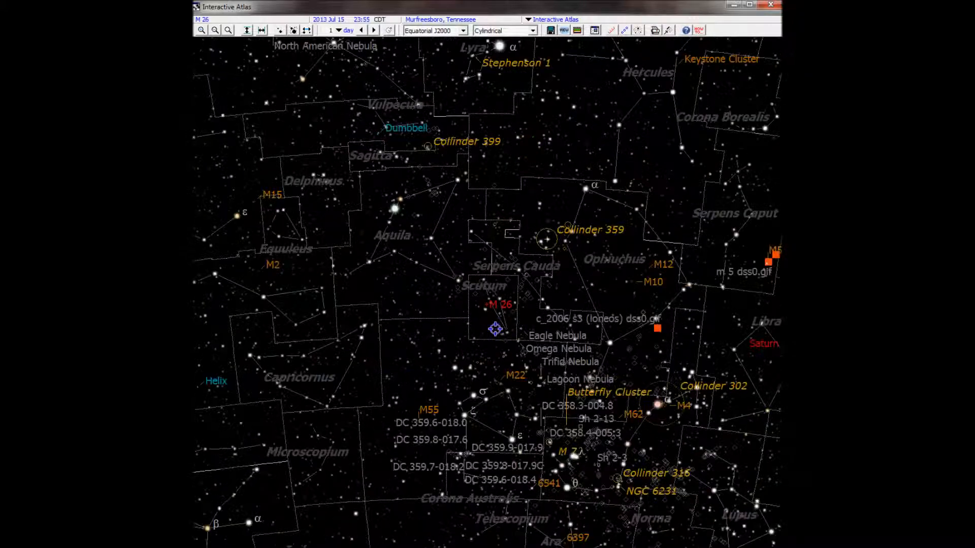
scroll(493, 328, up, 3)
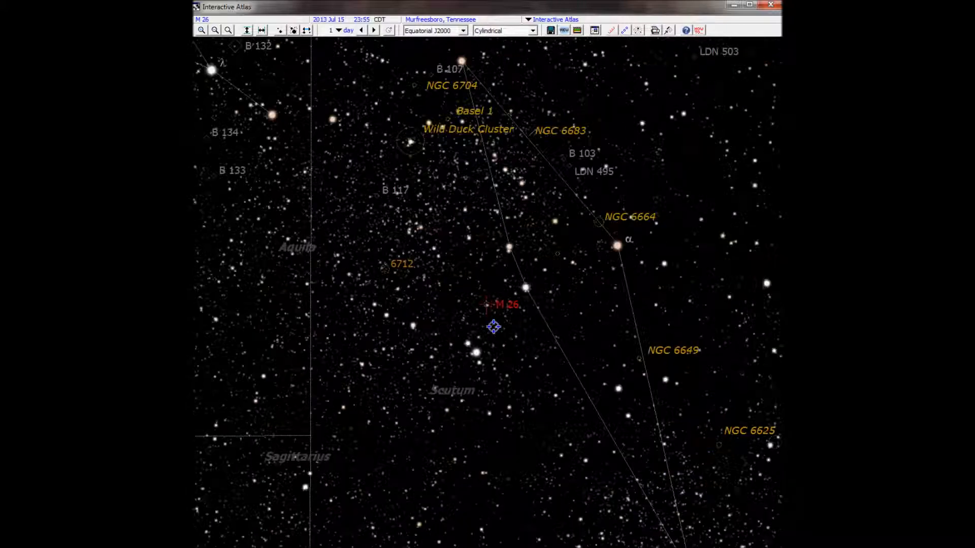
scroll(492, 326, up, 1)
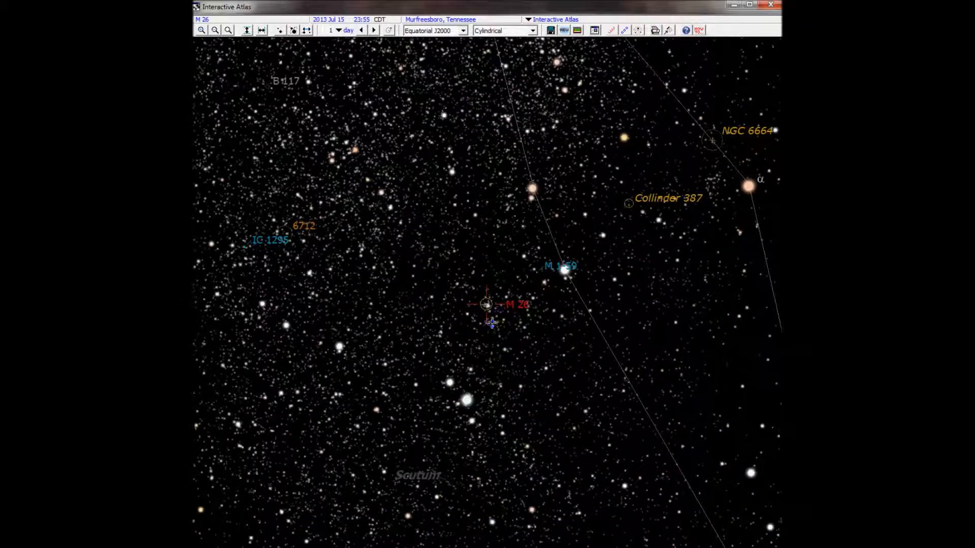
Zoom the Interactive Atlas chart in and out around M 26, and close the atlas.
scroll(492, 321, up, 1)
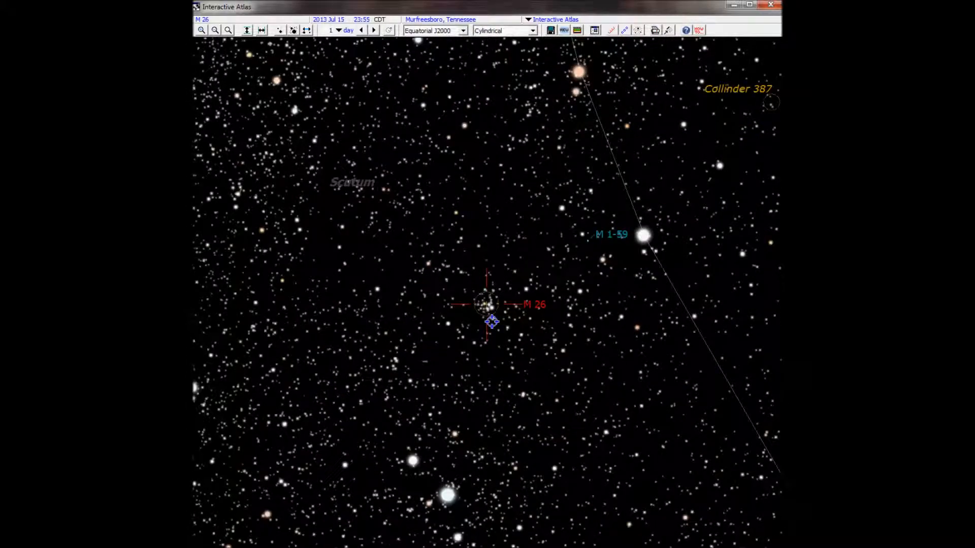
scroll(492, 321, up, 1)
scroll(492, 321, down, 3)
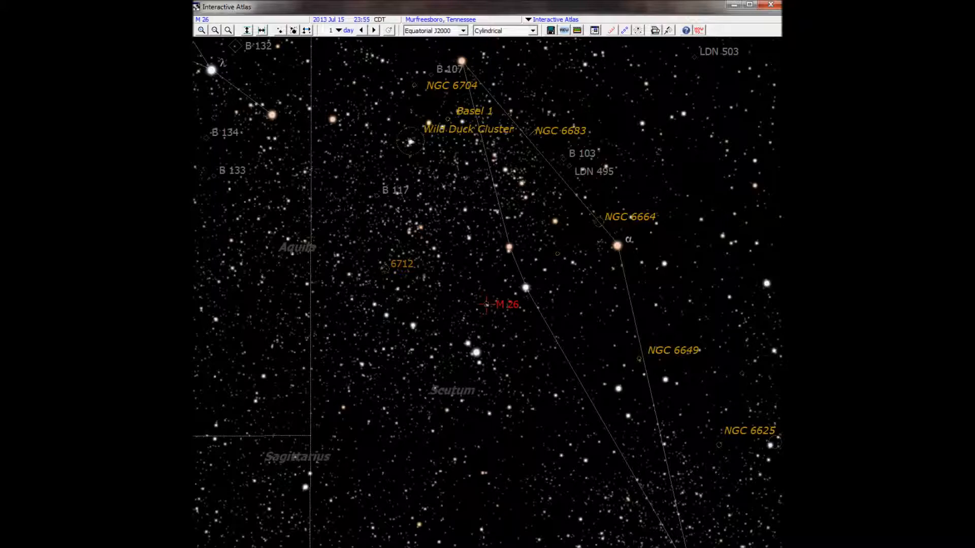
click(779, 6)
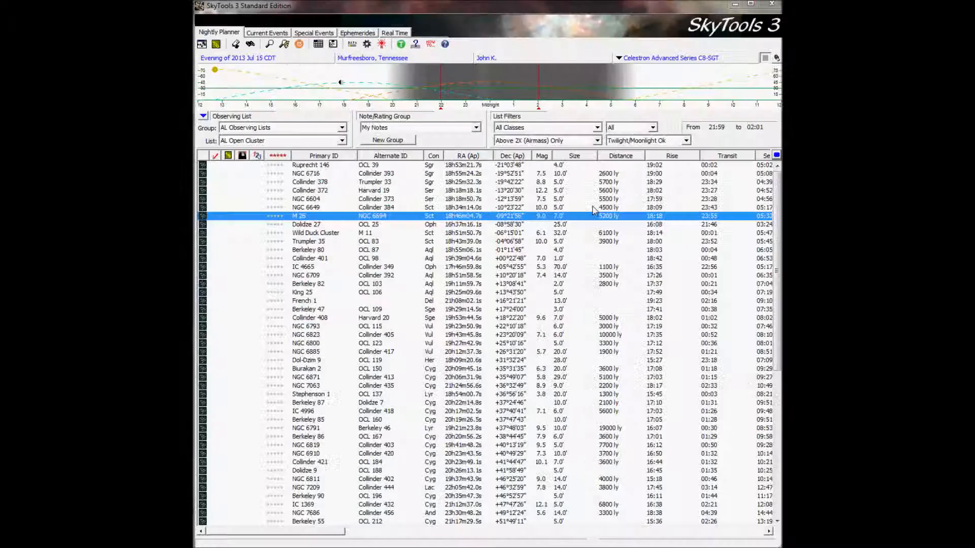
Open M 26 in the Meade LS-8 ACF Telescope simulation and reposition the window so both panes are in view.
right_click(321, 218)
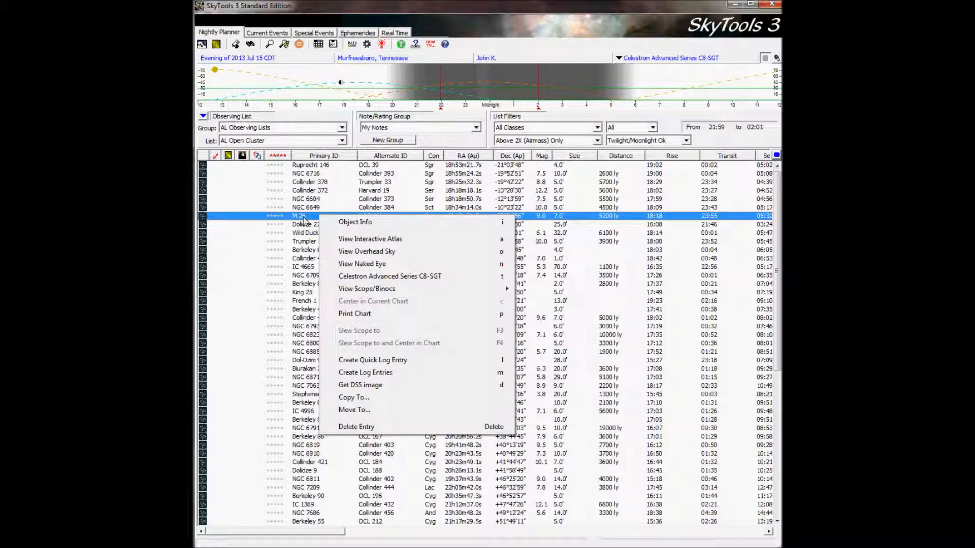
mouse_move(391, 290)
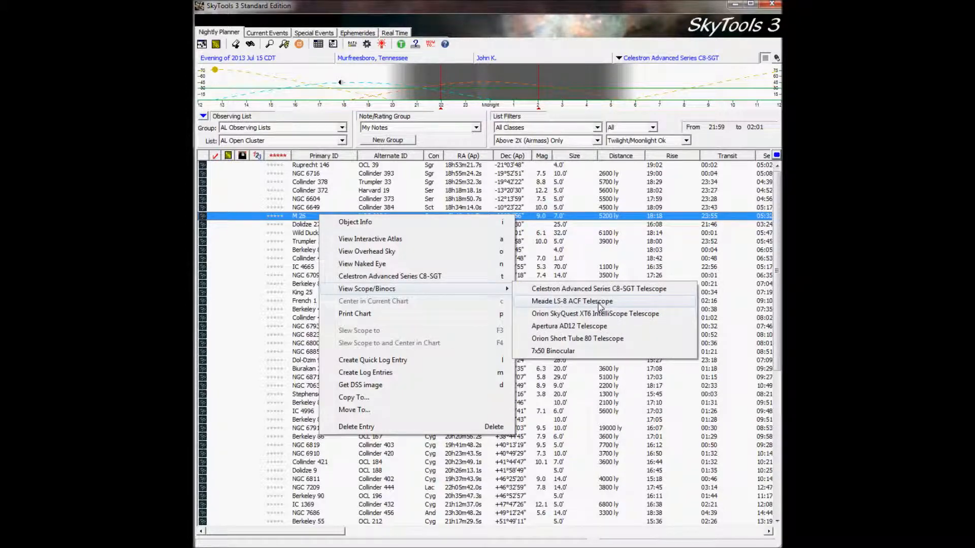
click(600, 304)
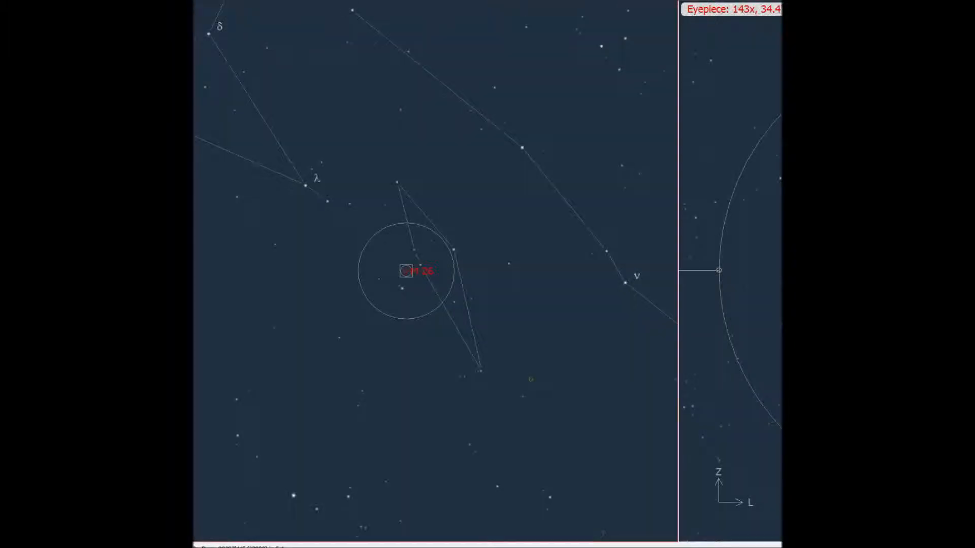
drag(781, 2, 709, 0)
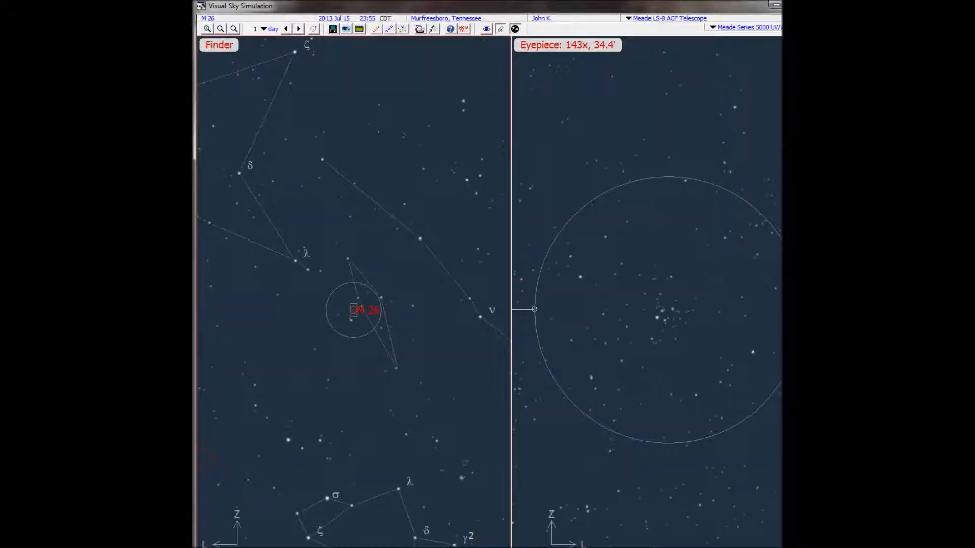
drag(828, 82, 787, 83)
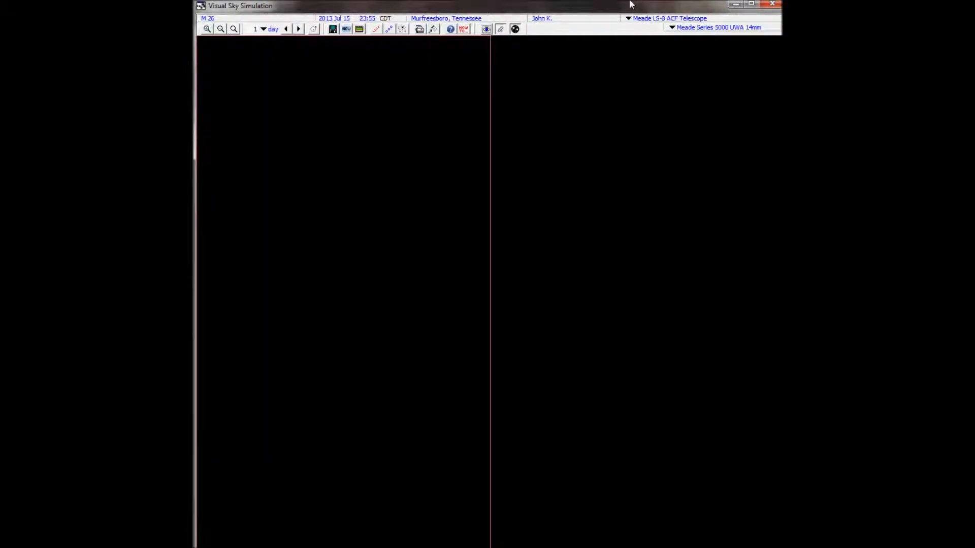
mouse_move(626, 1)
mouse_down()
mouse_move(628, 31)
mouse_move(630, 6)
mouse_up()
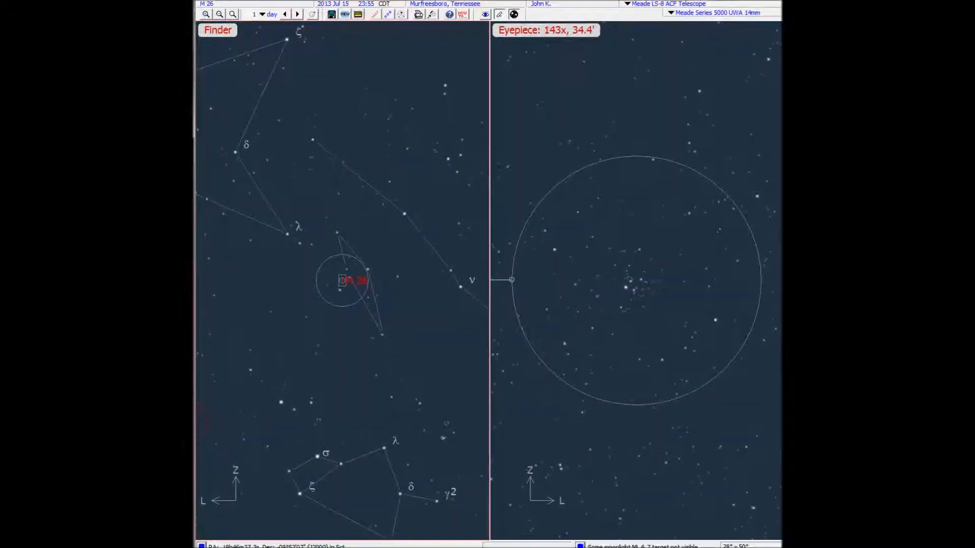
drag(630, 0, 631, 1)
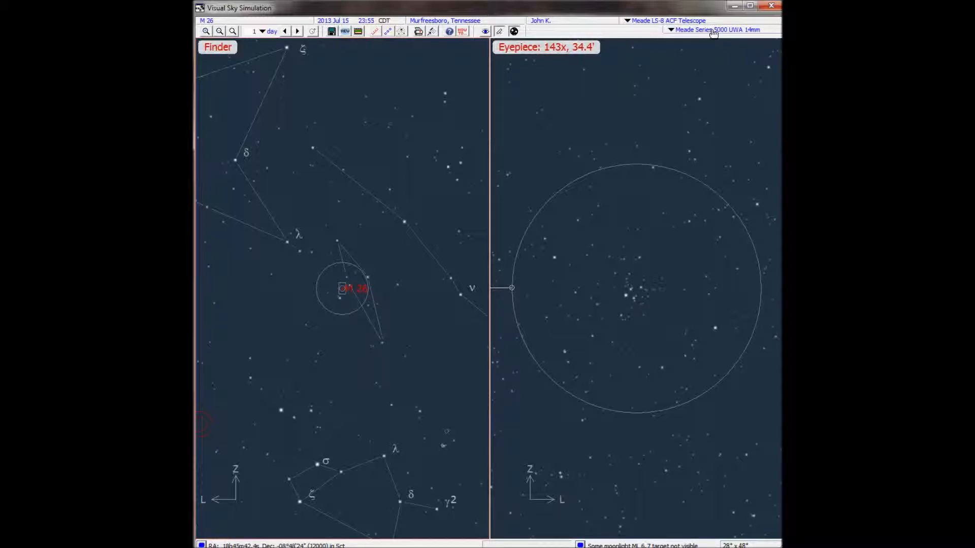
Turn on the mirror diagonal and the 2.0 Barlow for the Meade Series 5000 UWA 14mm eyepiece view.
click(672, 30)
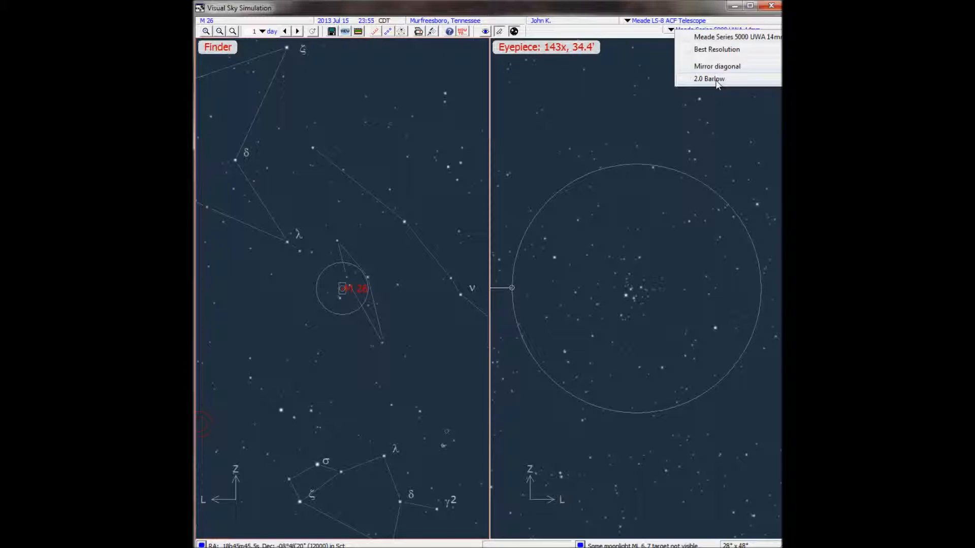
click(718, 67)
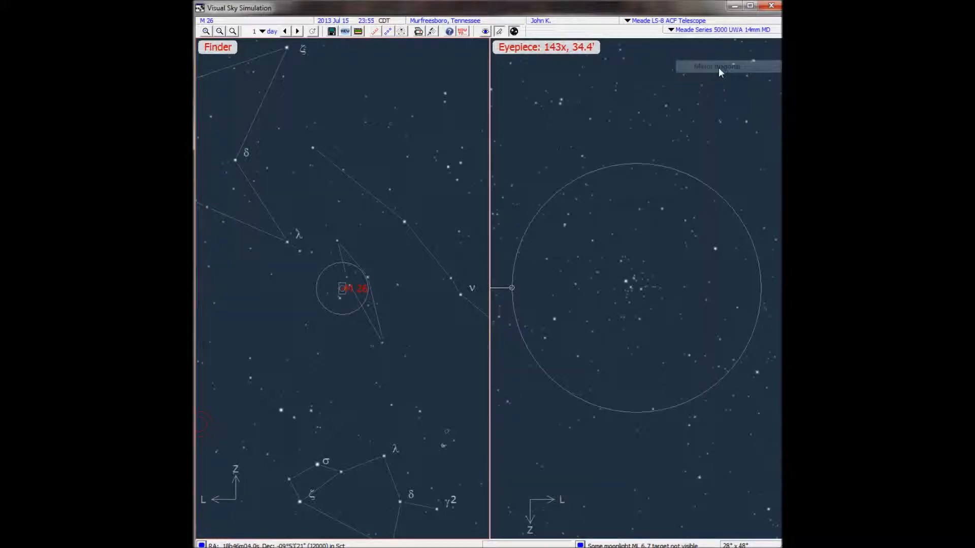
click(672, 30)
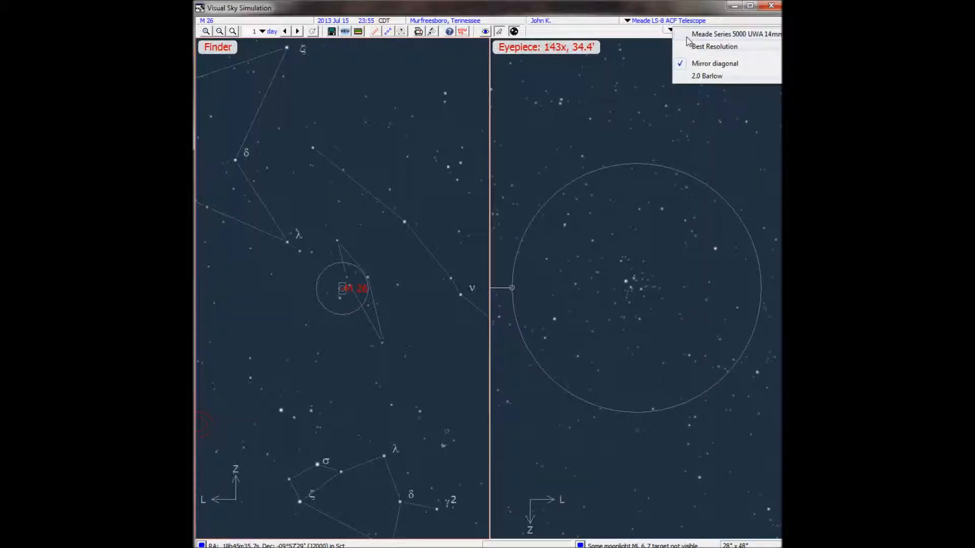
click(705, 76)
click(671, 29)
click(671, 30)
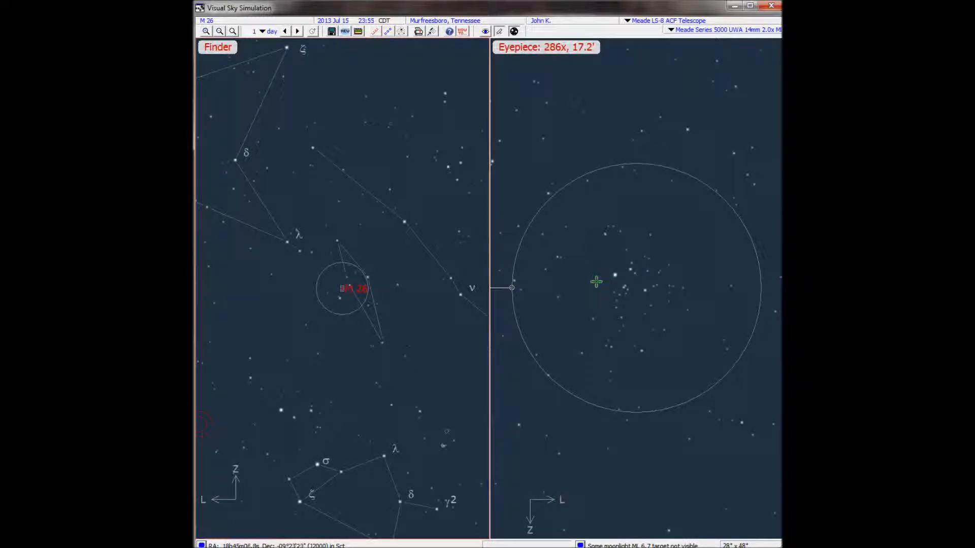
Show the naked-eye view, try the Best Resolution eyepiece setting, and return to the Meade Series 5000 UWA 14mm eyepiece.
click(485, 31)
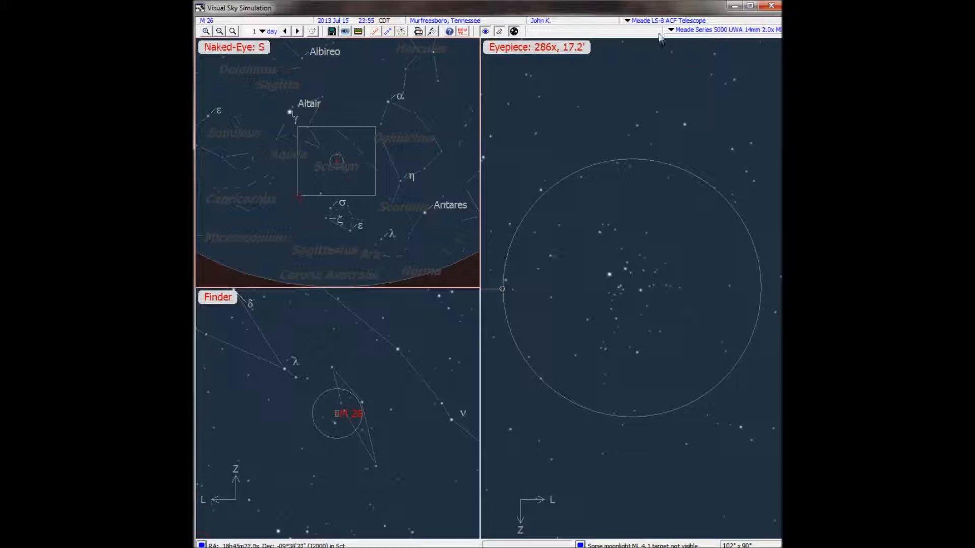
click(678, 32)
click(703, 49)
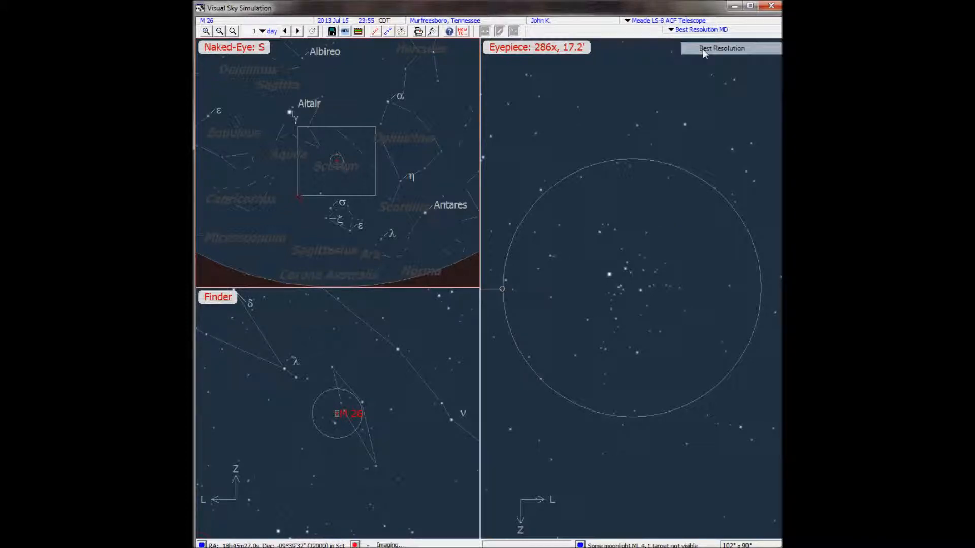
click(671, 30)
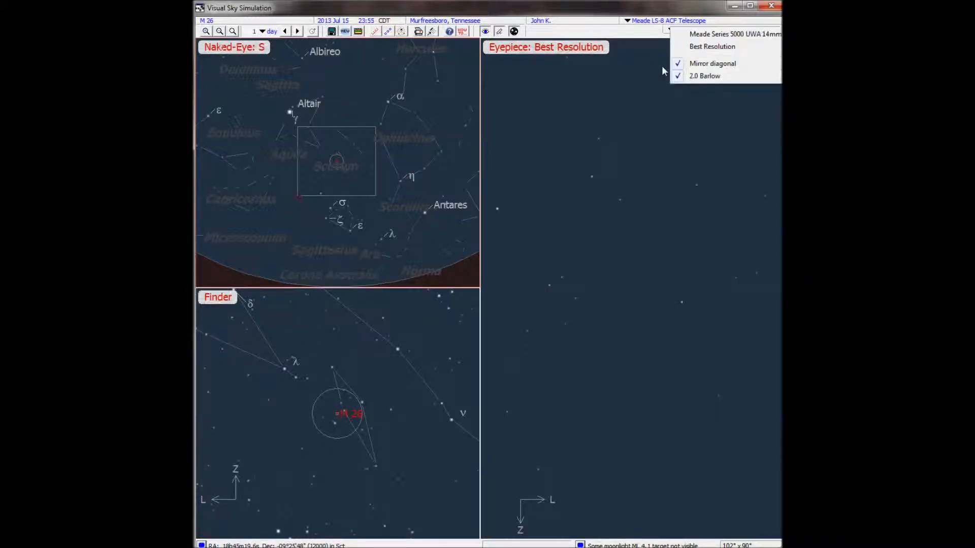
click(697, 40)
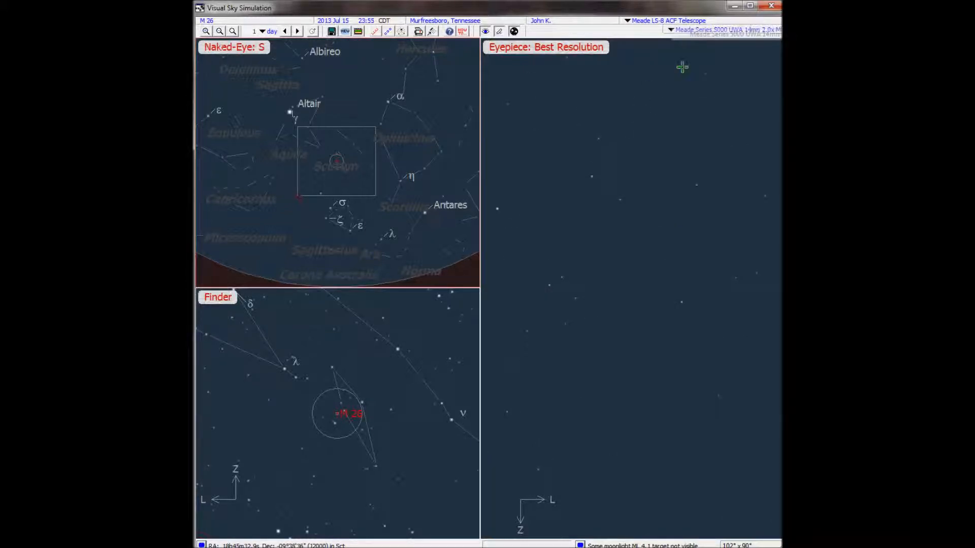
Remove the 2.0 Barlow, hide the naked-eye view, and close the telescope simulation.
click(671, 29)
click(680, 78)
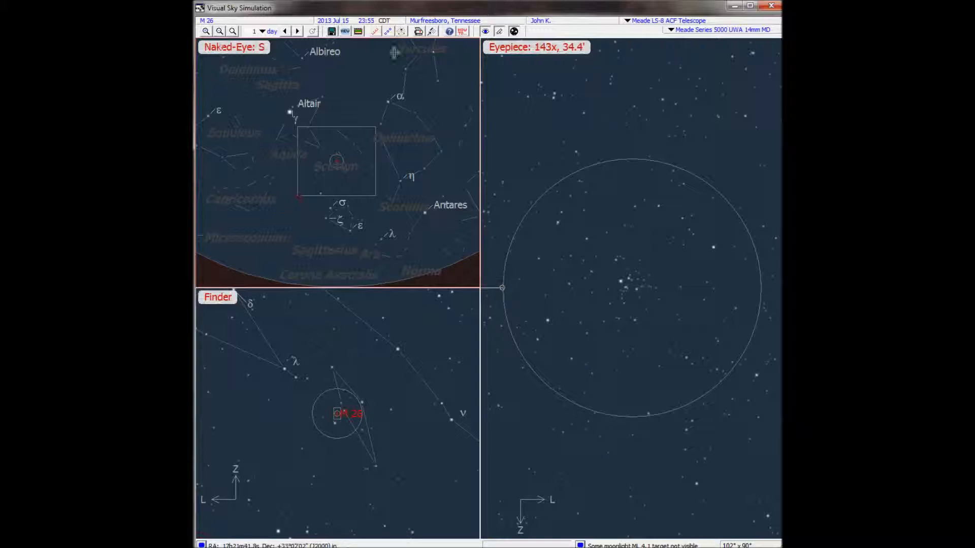
click(485, 32)
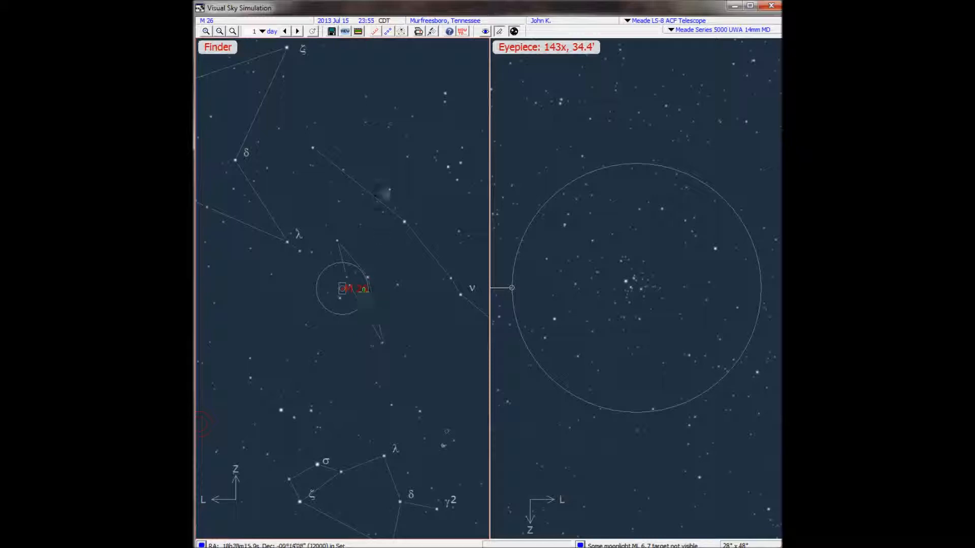
click(776, 9)
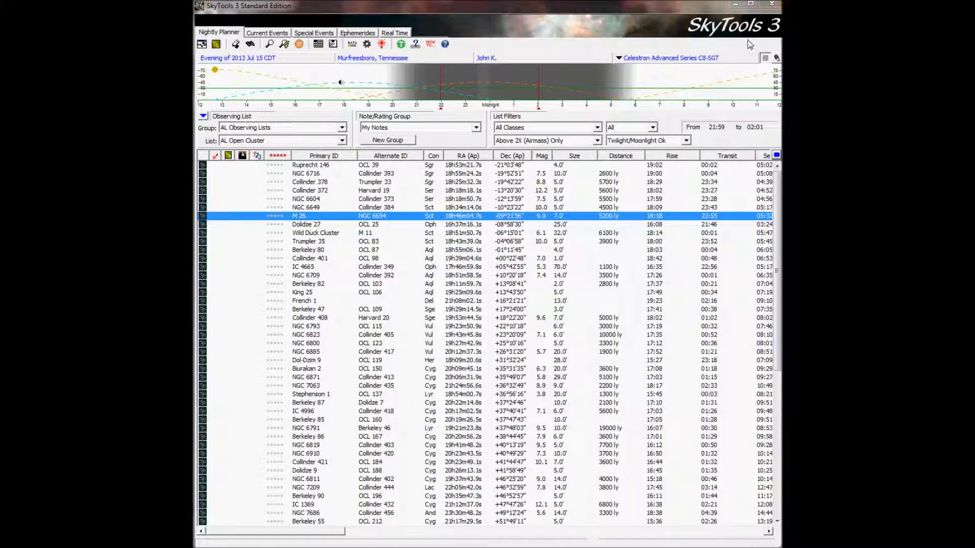
View M 26 in the Overhead Sky chart and return to the observing list.
right_click(308, 219)
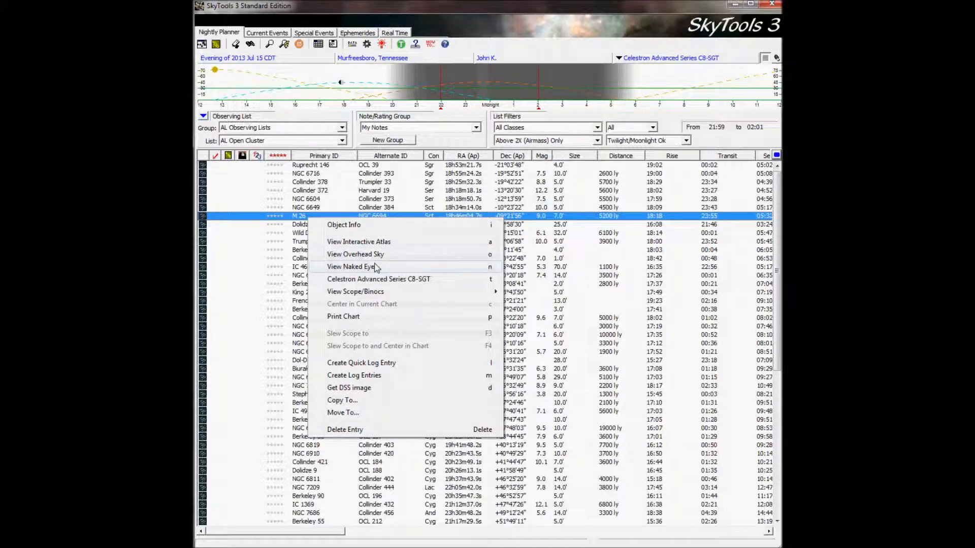
click(379, 255)
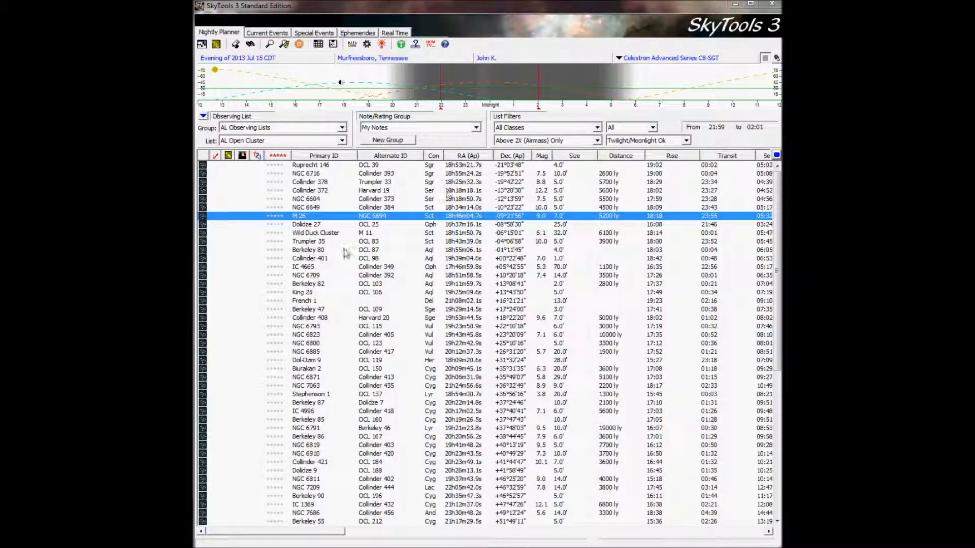
Open M 26 in the Celestron Advanced Series C8-SGT simulation and bring the whole window into view.
right_click(373, 218)
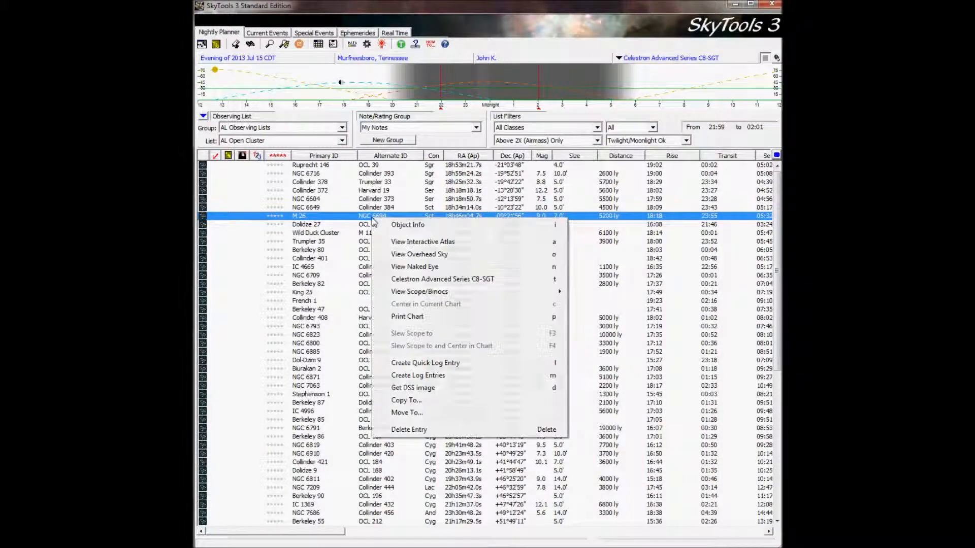
click(453, 283)
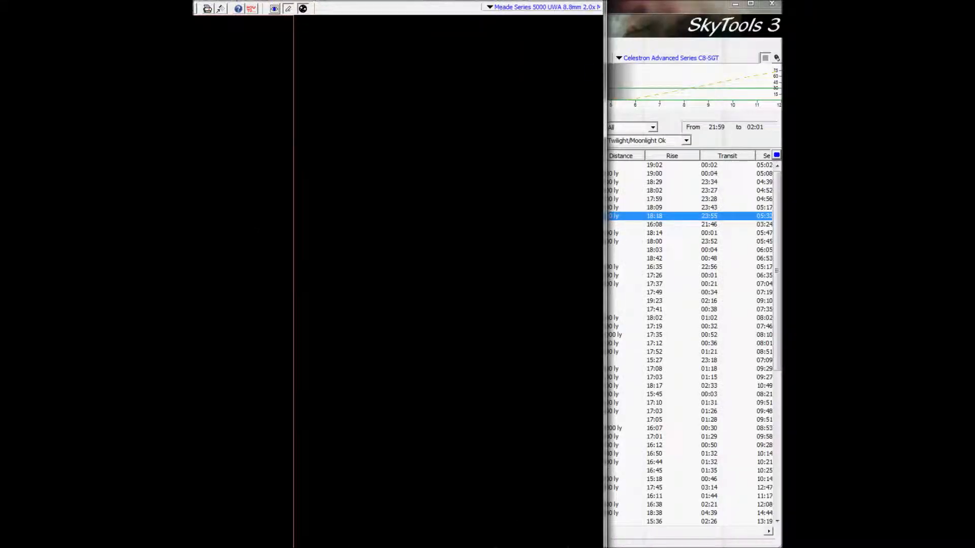
drag(630, 21, 678, 10)
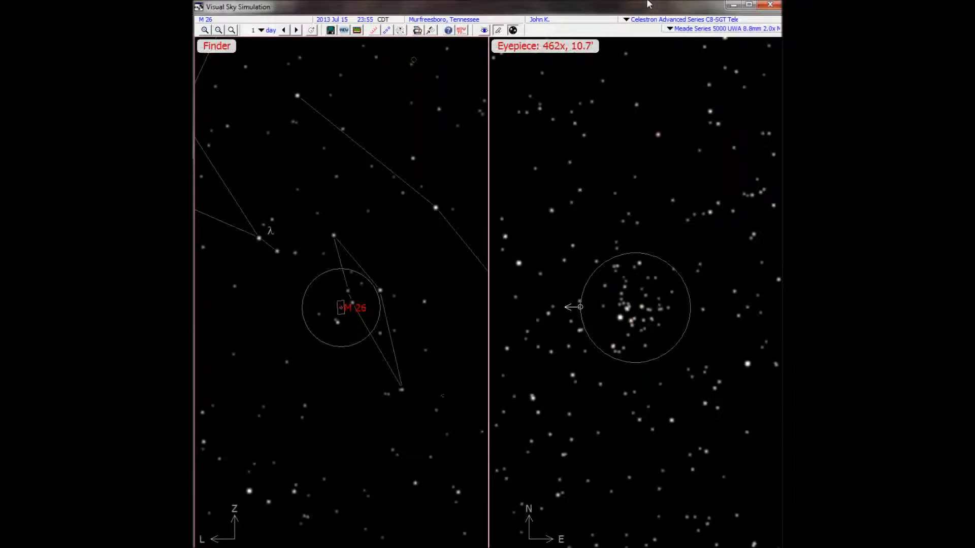
Remove the 2.0 Barlow from the eyepiece view and switch to the Meade Super Plössl 26mm eyepiece.
click(669, 28)
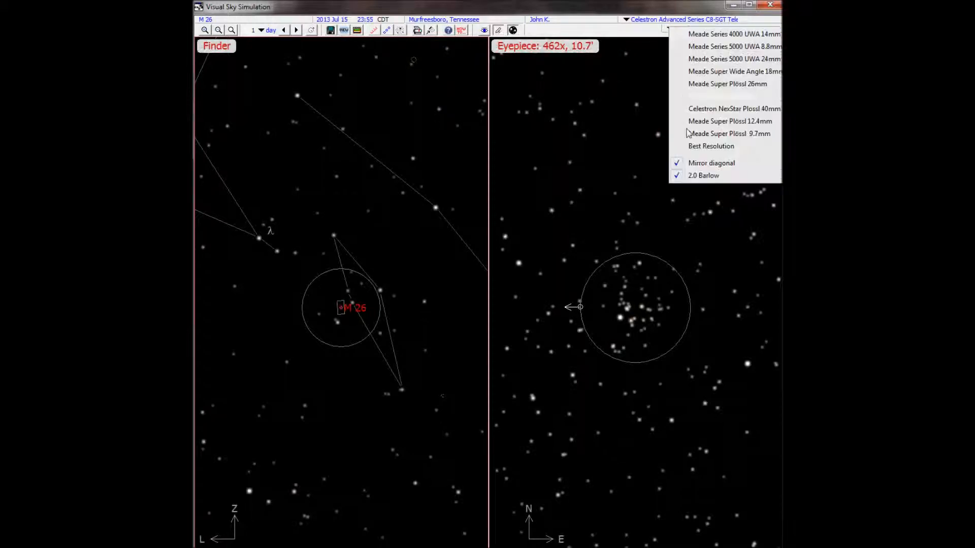
click(701, 177)
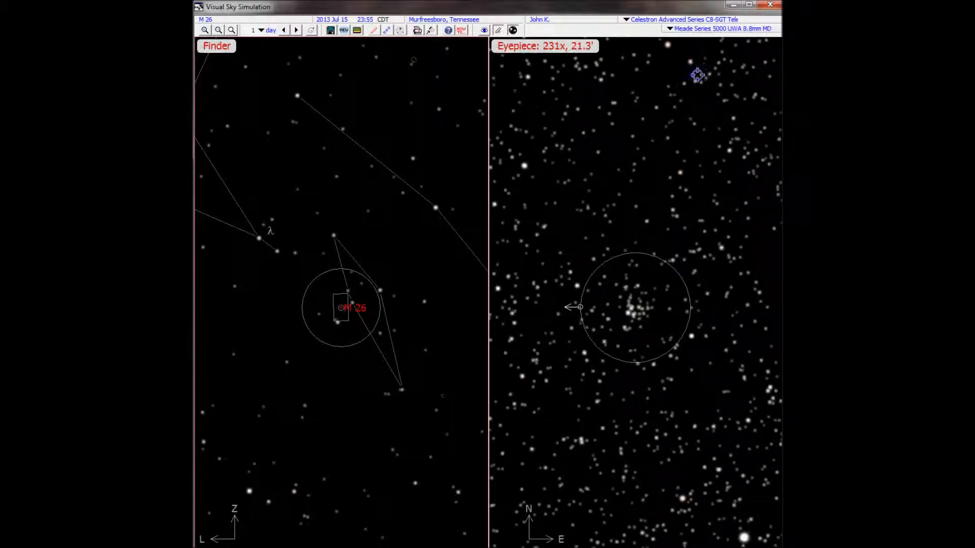
click(669, 29)
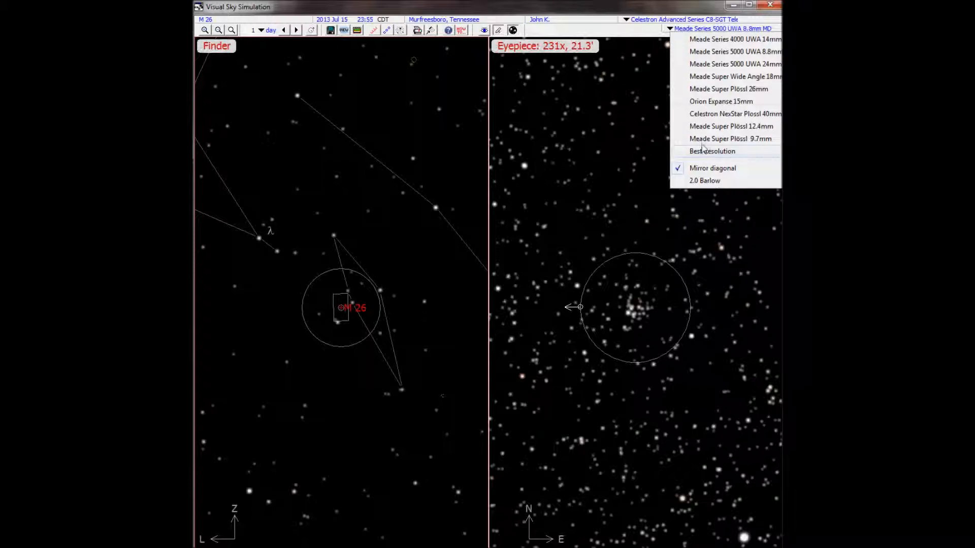
click(688, 90)
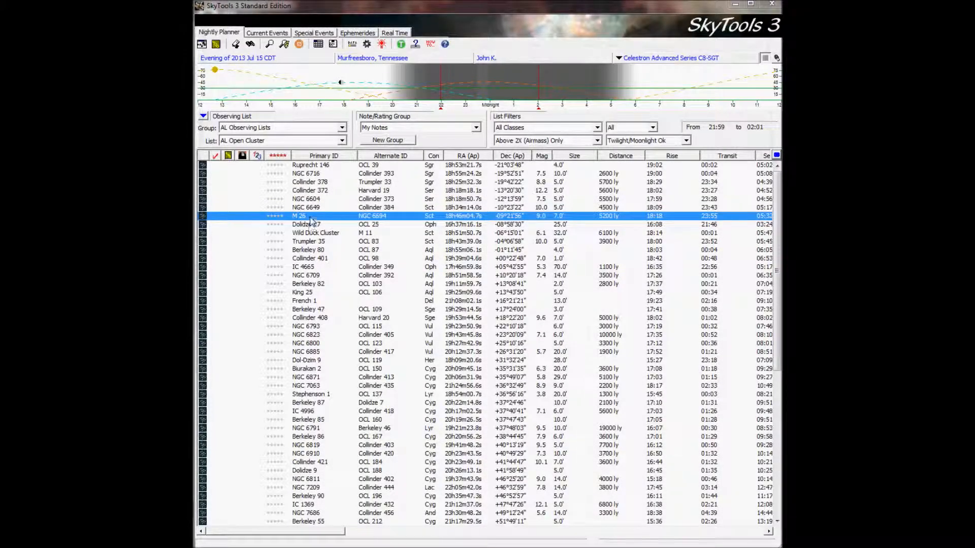
Open the object information for M 26 and review its synopsis, chart numbers and visual difficulty per instrument.
right_click(312, 221)
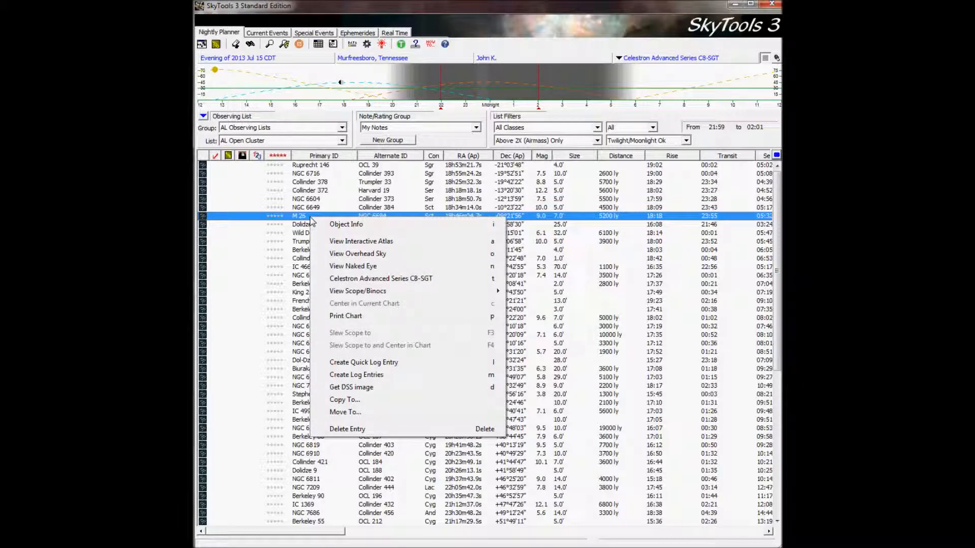
click(335, 224)
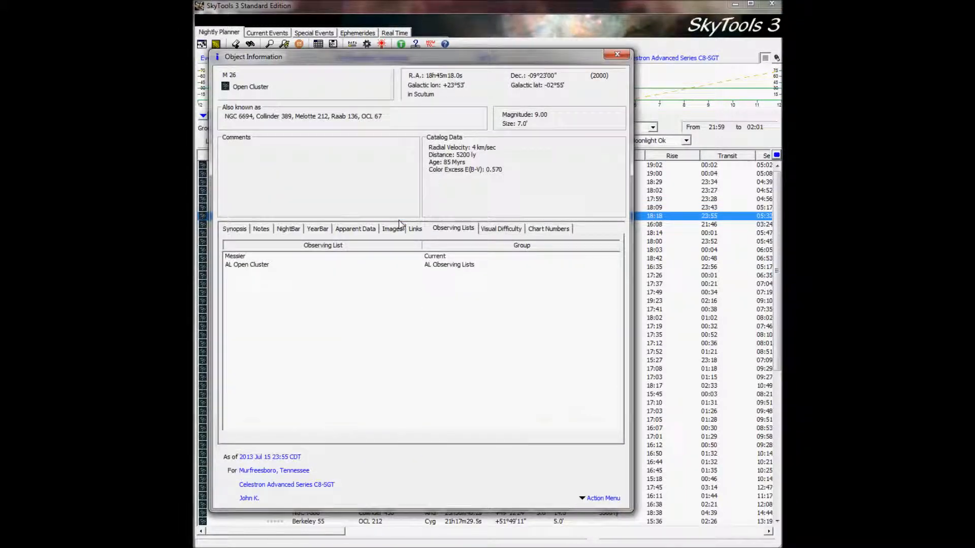
click(236, 229)
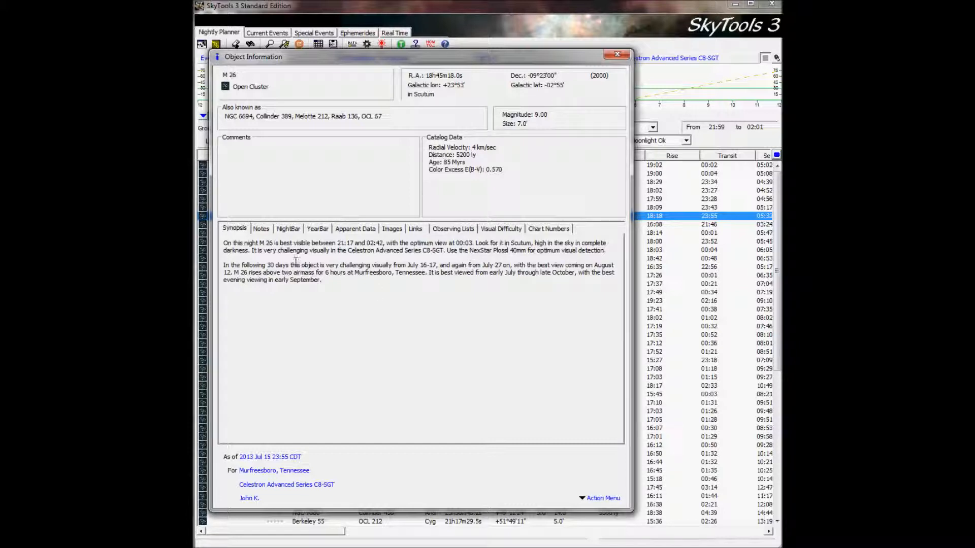
click(557, 232)
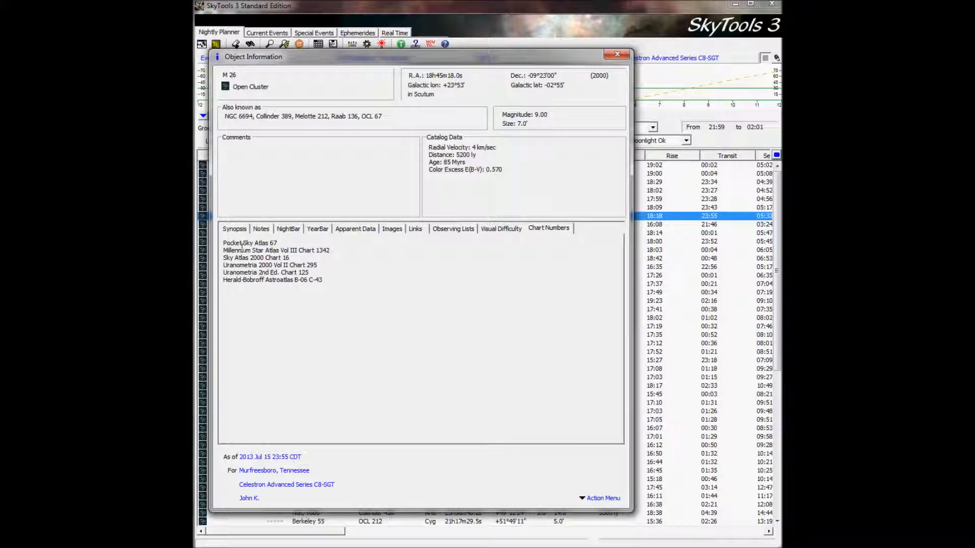
drag(272, 244, 227, 244)
click(514, 234)
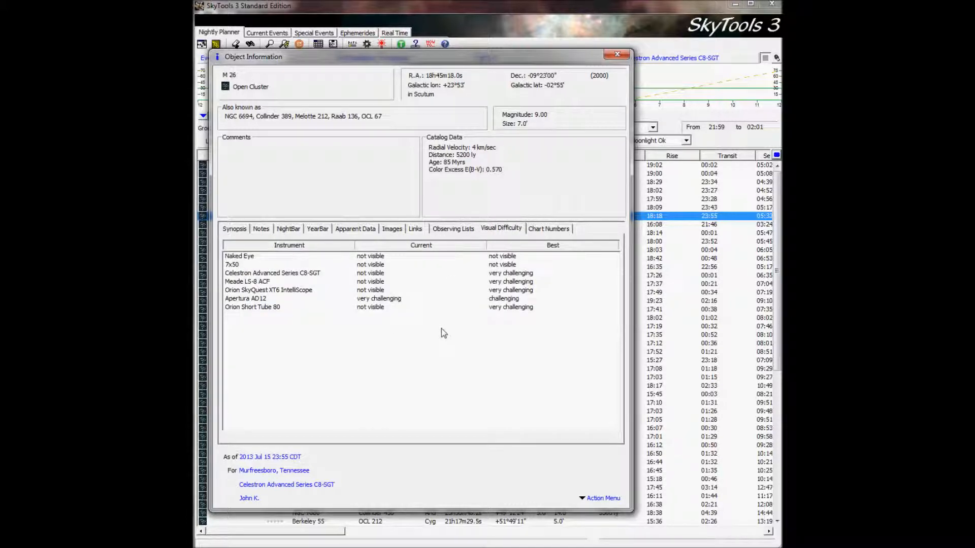
Review M 26's observing lists, yearly visibility chart and apparent data, and return to its synopsis.
click(449, 232)
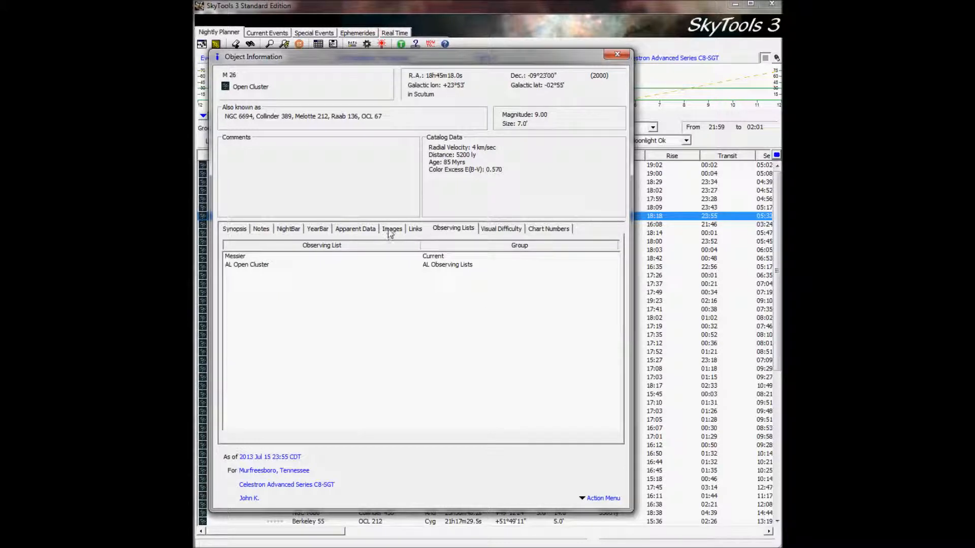
click(317, 229)
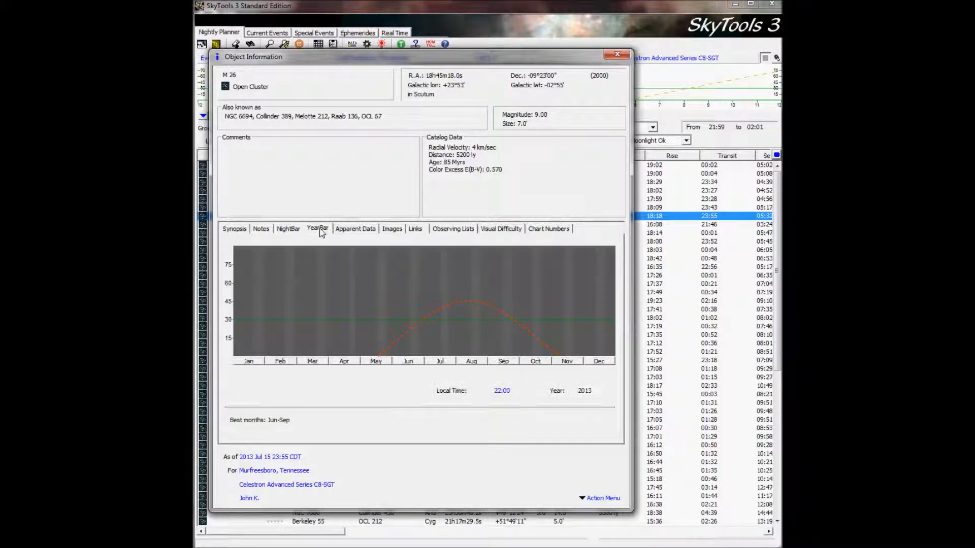
click(374, 232)
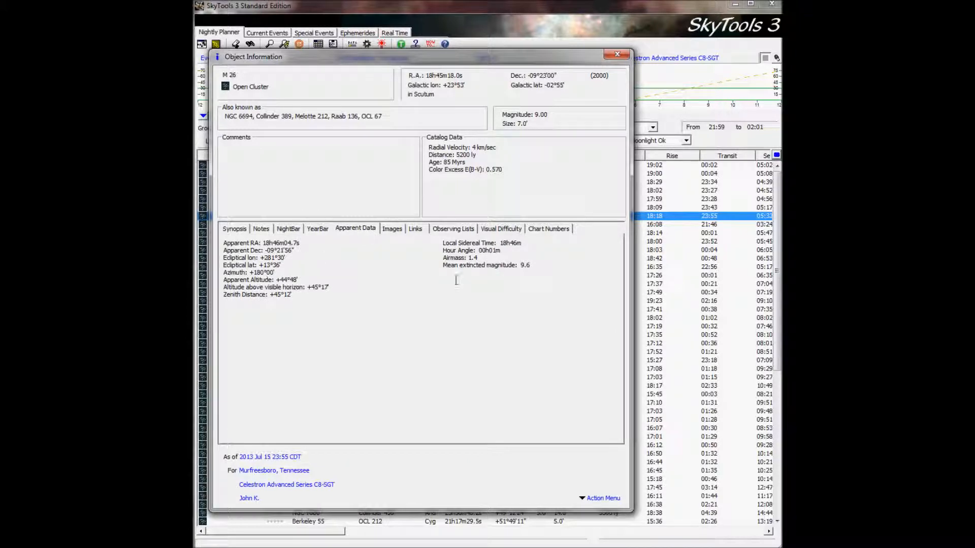
click(241, 231)
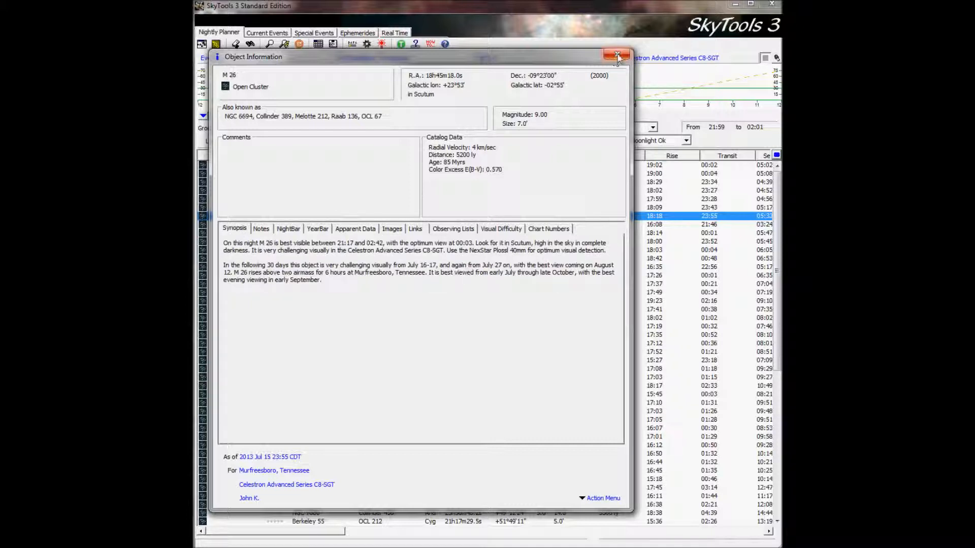
Open the new log defaults for M 26, try sample text in the observing conditions, and close without creating an entry.
click(591, 498)
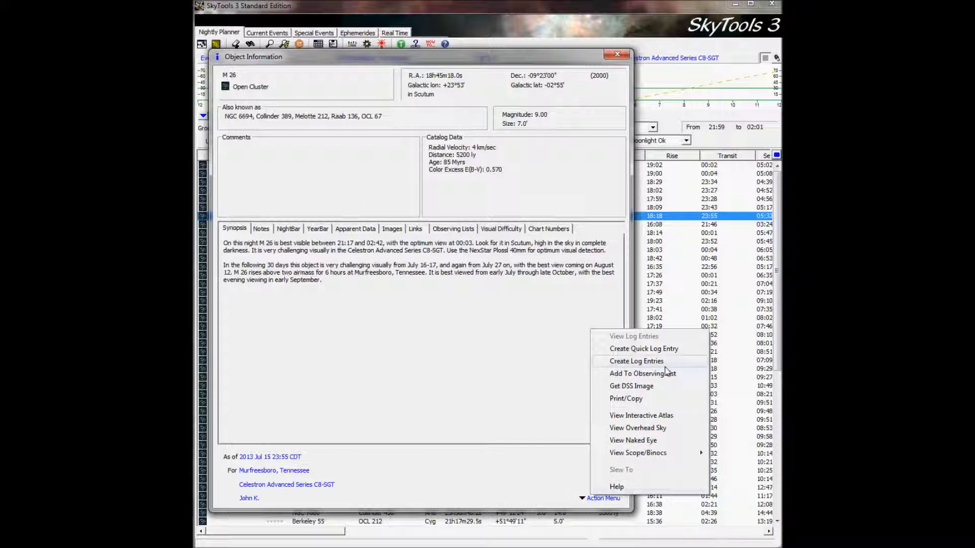
click(640, 363)
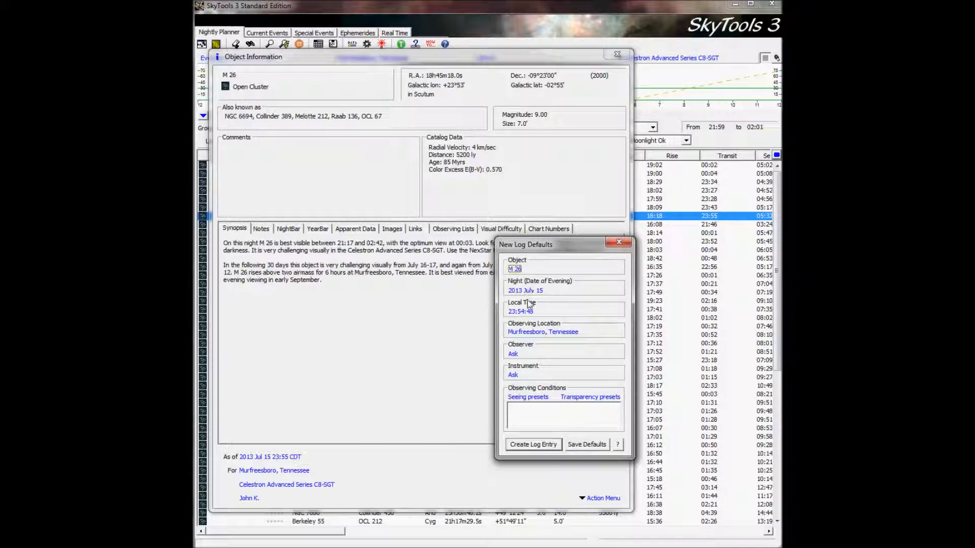
click(533, 410)
right_click(547, 402)
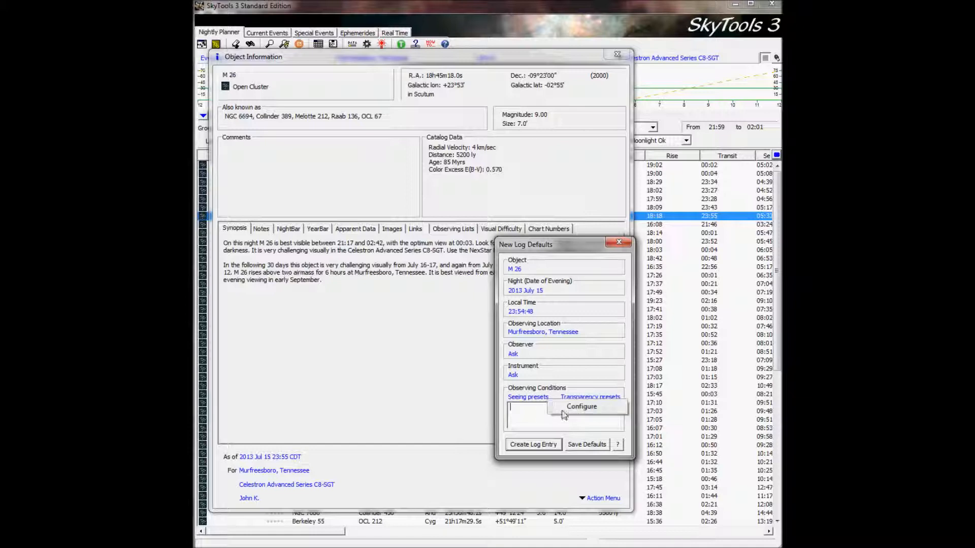
click(579, 382)
click(586, 399)
click(583, 362)
text(asdfadf)
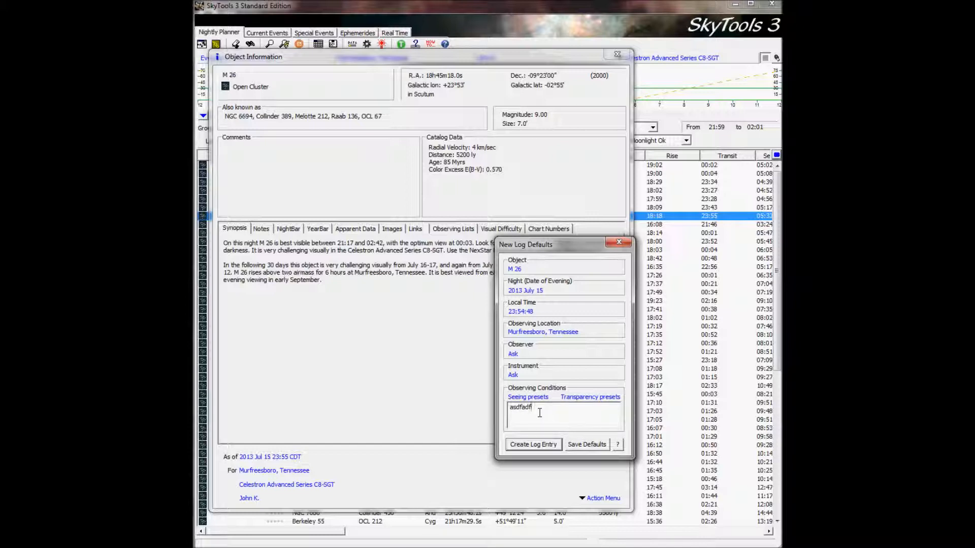
key(BackSpace)
key(BackSpace)
key(BackSpace)
key(BackSpace)
key(BackSpace)
key(BackSpace)
click(619, 242)
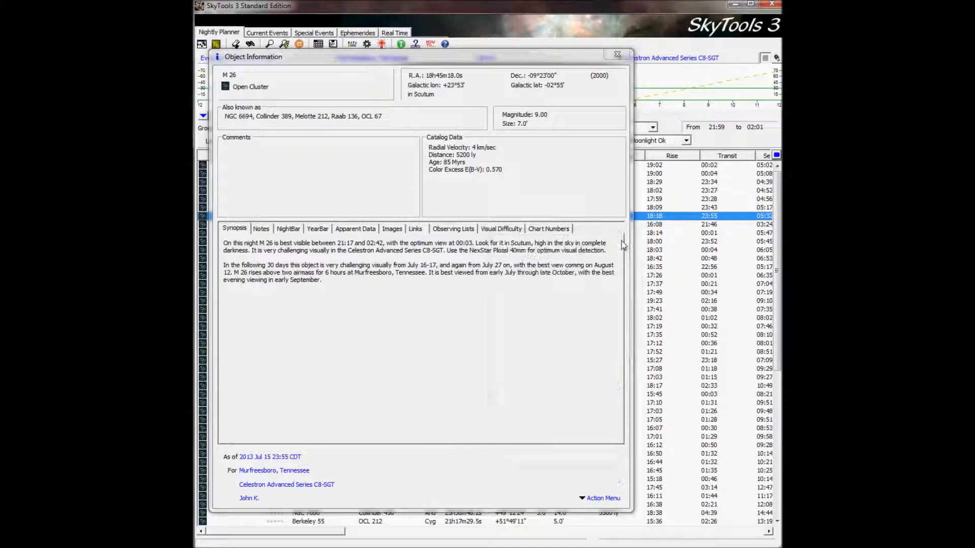
Create a quick log entry for M 26 with the Celestron Advanced Series C8-SGT and the Meade Super Wide Angle 18mm eyepiece, and close the object information.
click(595, 500)
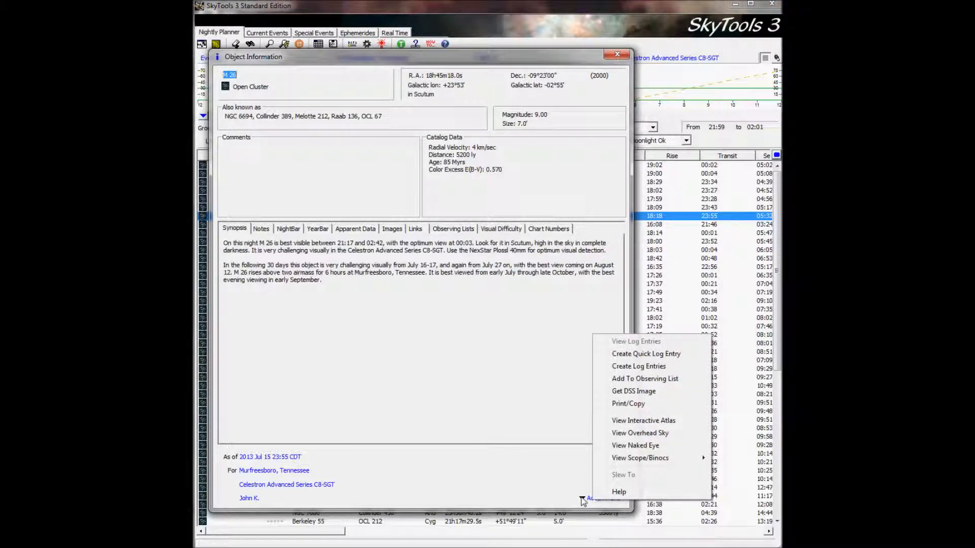
click(683, 354)
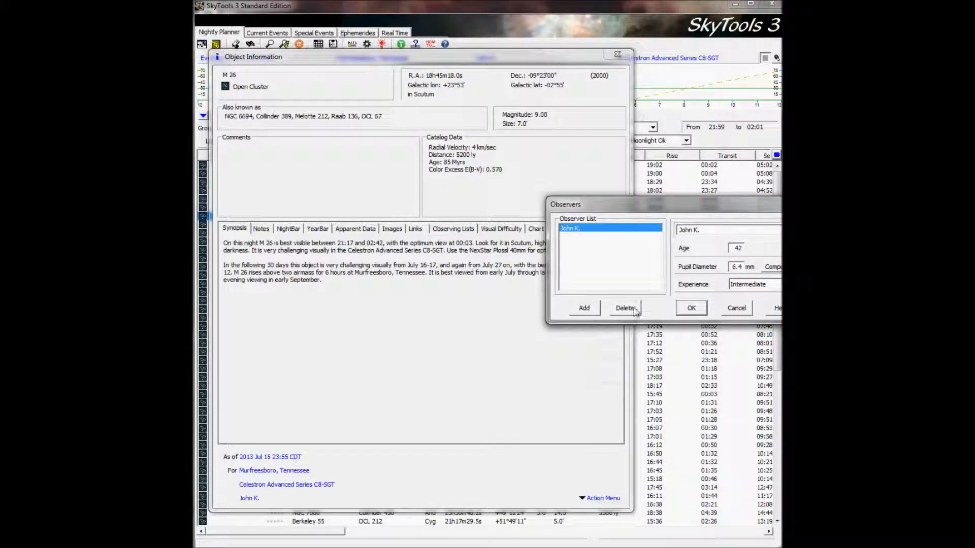
click(691, 309)
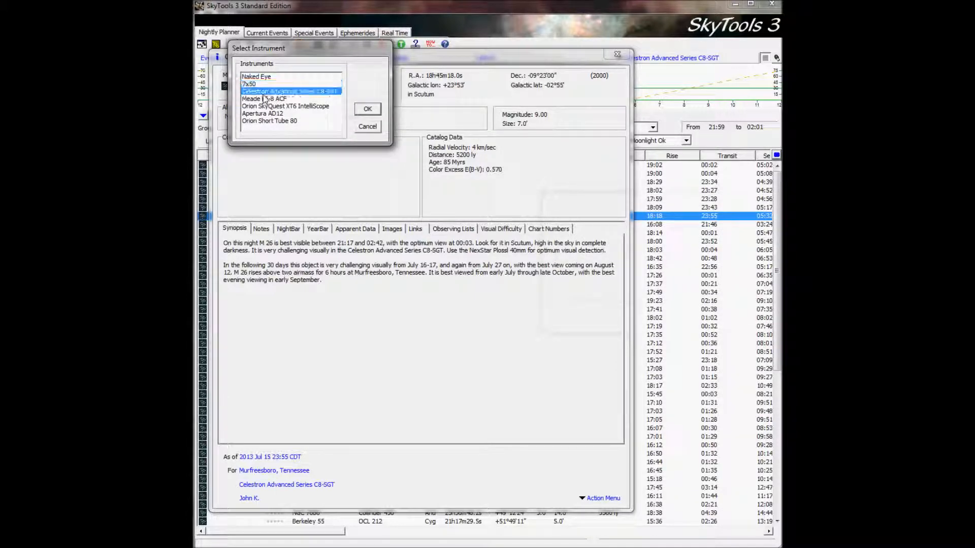
click(366, 109)
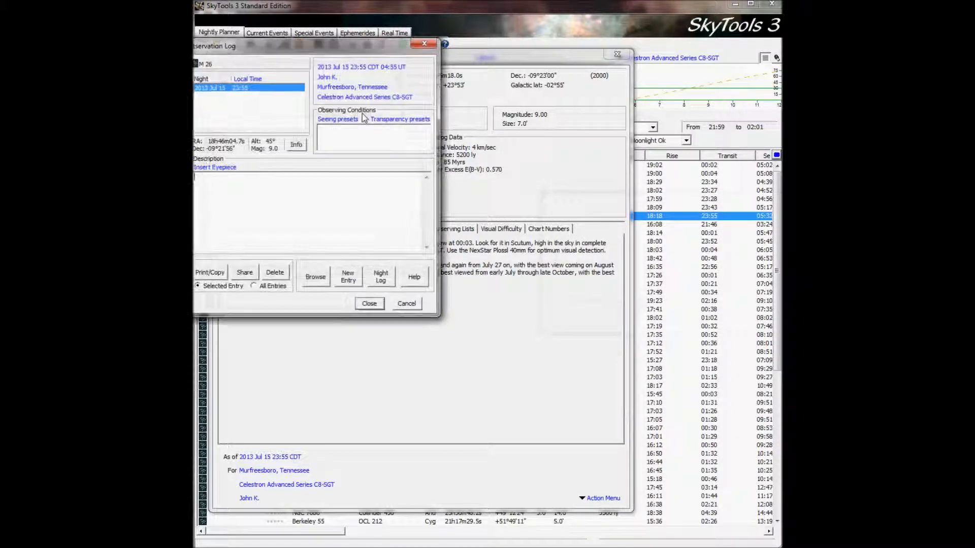
click(215, 168)
click(323, 212)
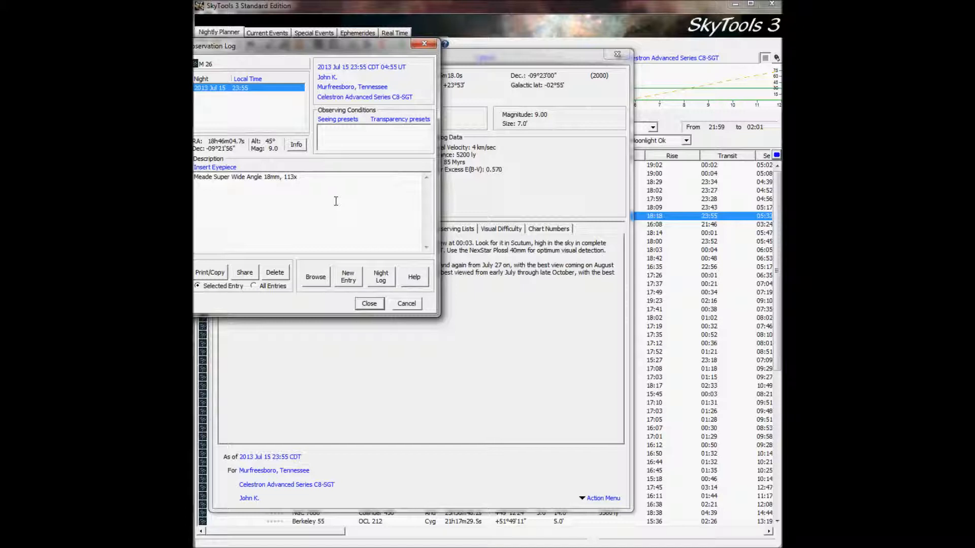
click(368, 305)
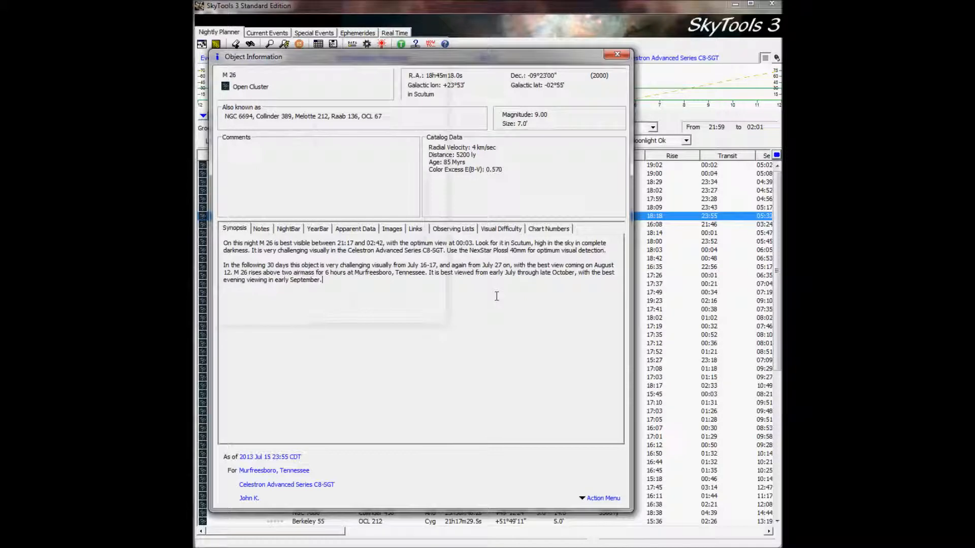
click(617, 54)
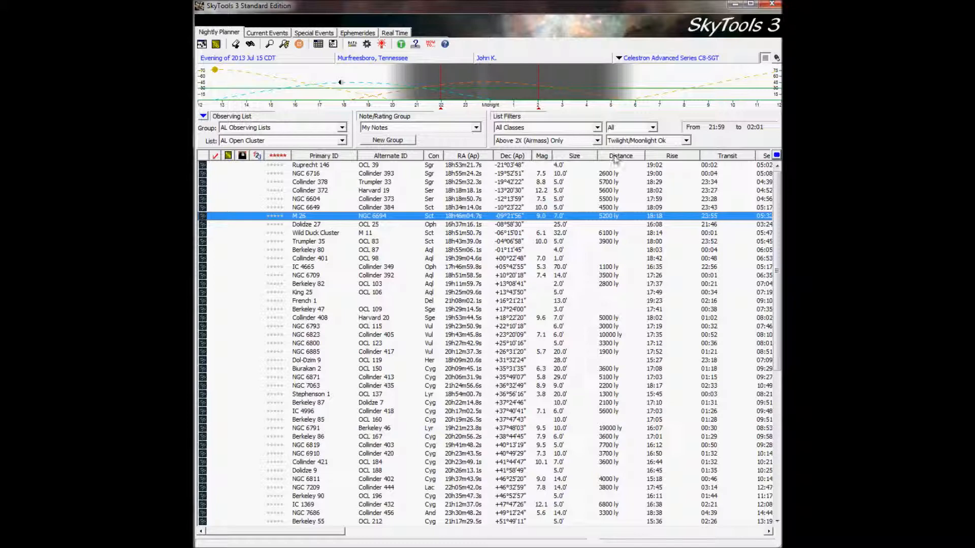
View the AL Open Cluster list as thumbnails and resize the viewer to fit the visible screen area.
click(203, 116)
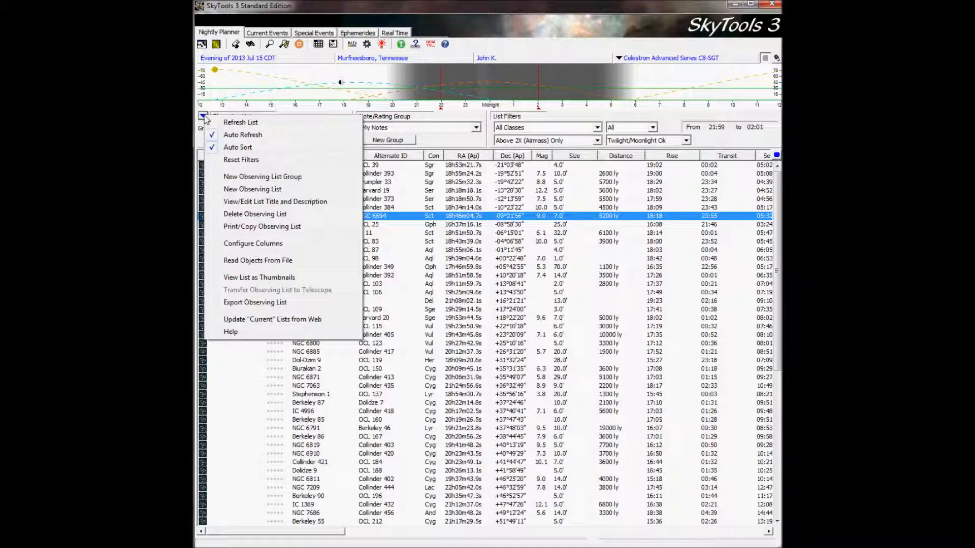
click(291, 279)
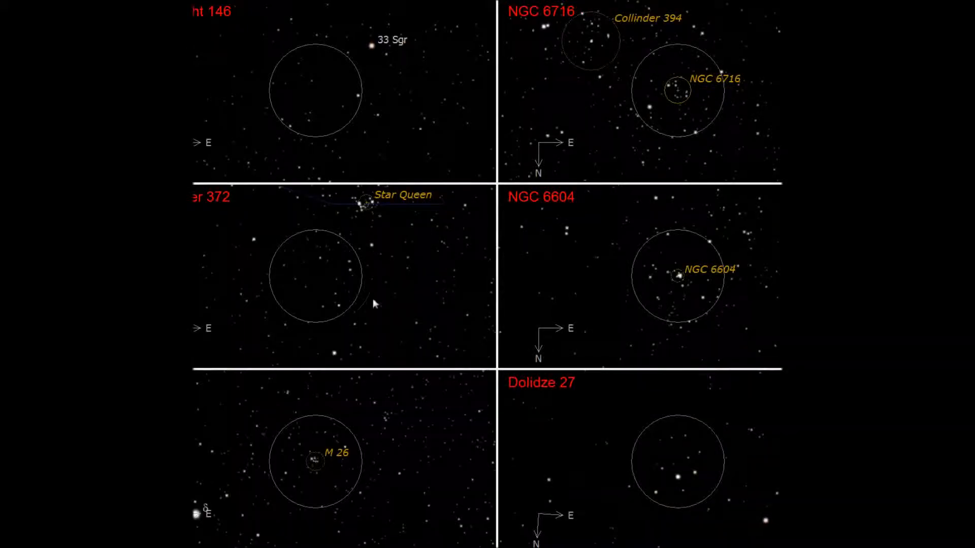
key(super+Down)
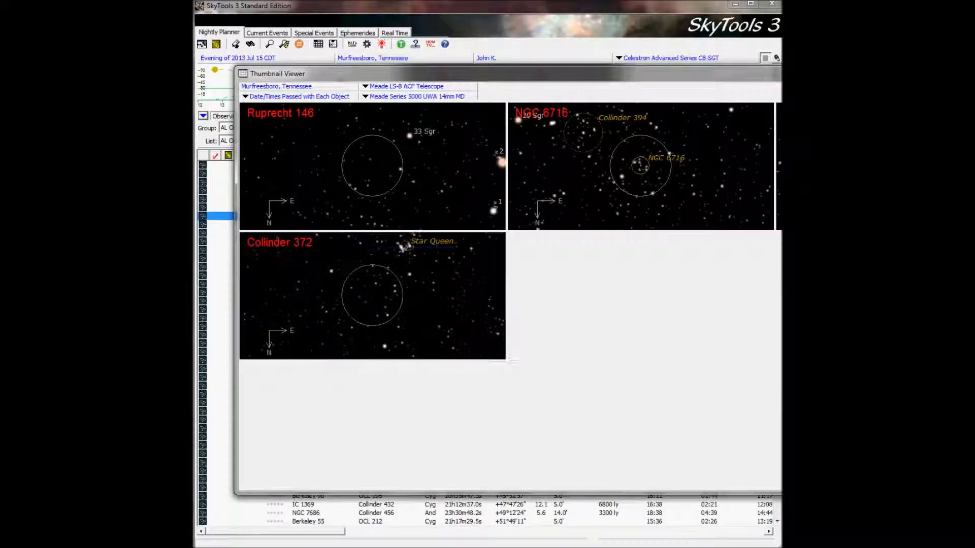
drag(779, 71, 765, 14)
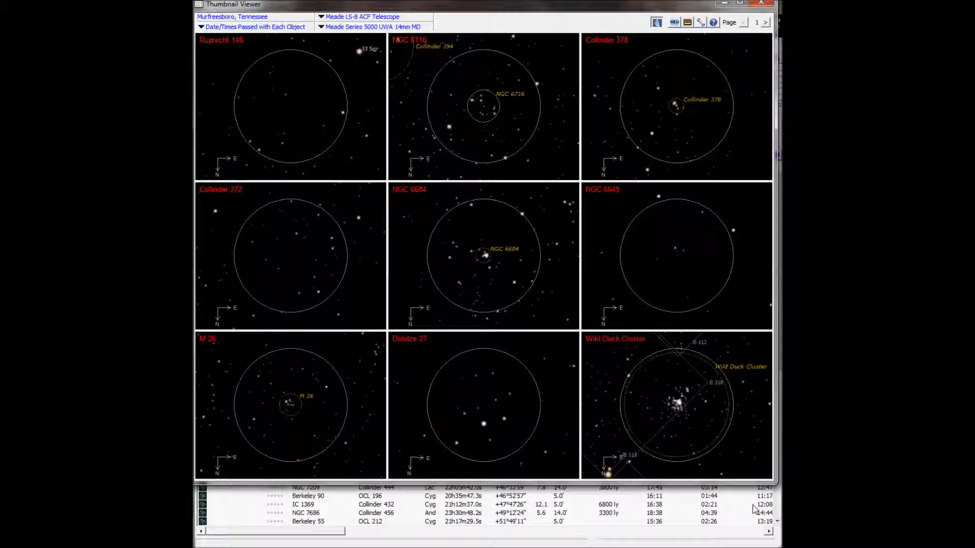
drag(745, 483, 745, 547)
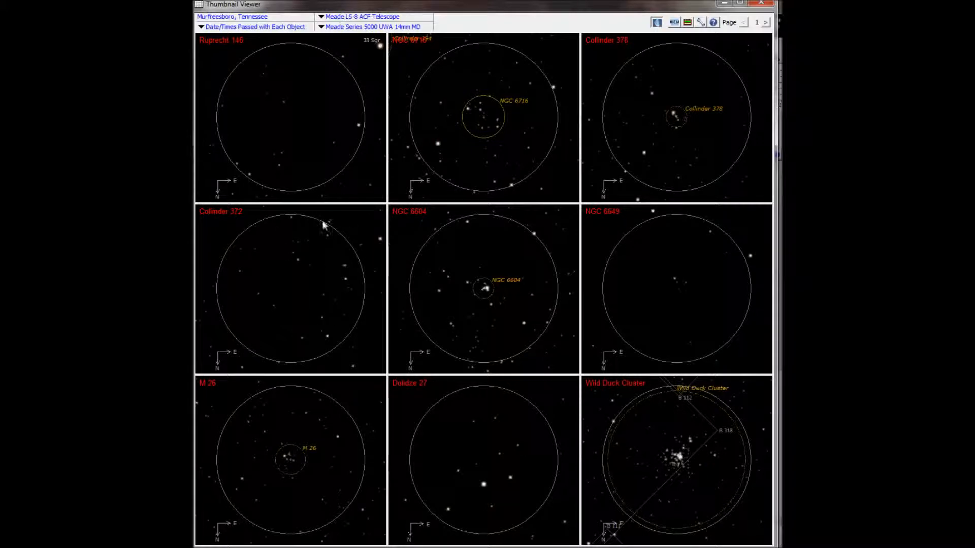
Browse the open cluster thumbnails through page 5 and return to the observing list.
click(765, 23)
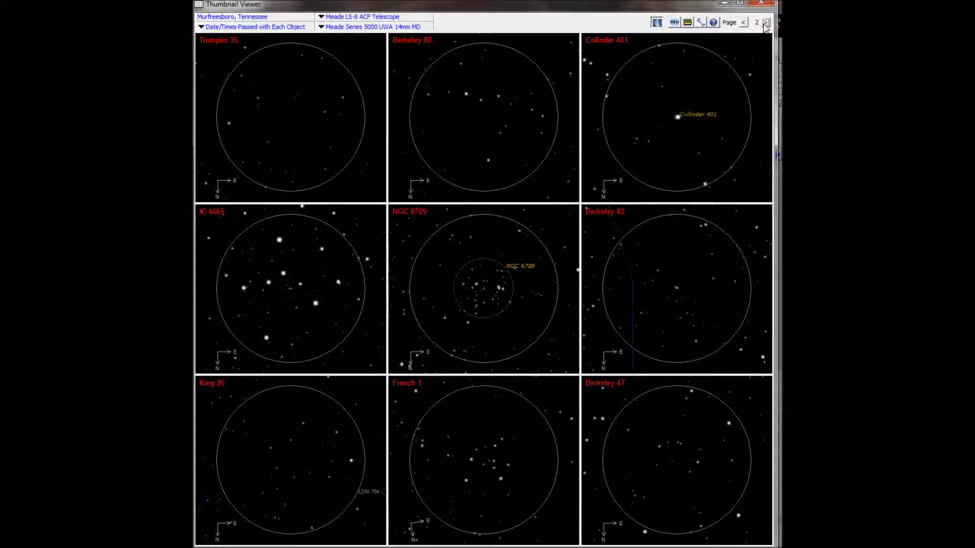
click(765, 24)
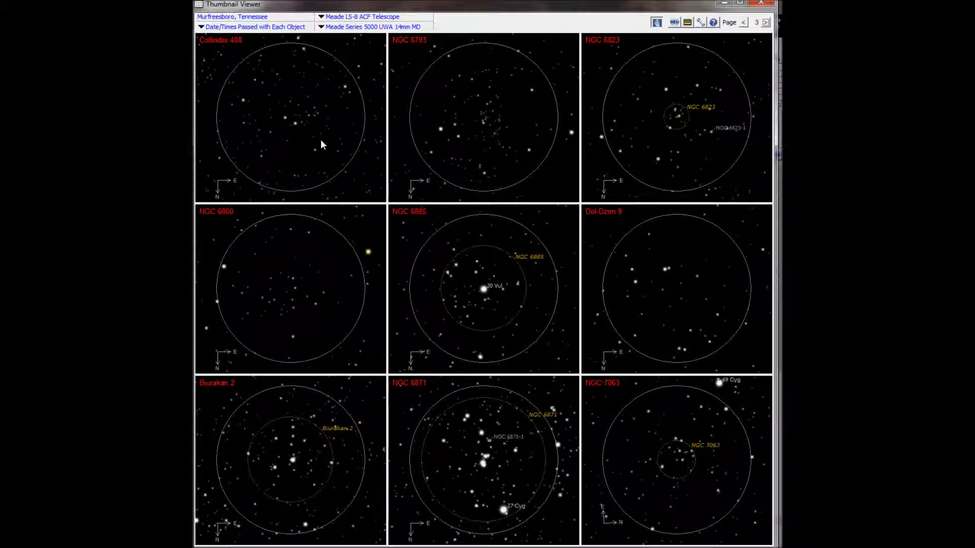
click(767, 23)
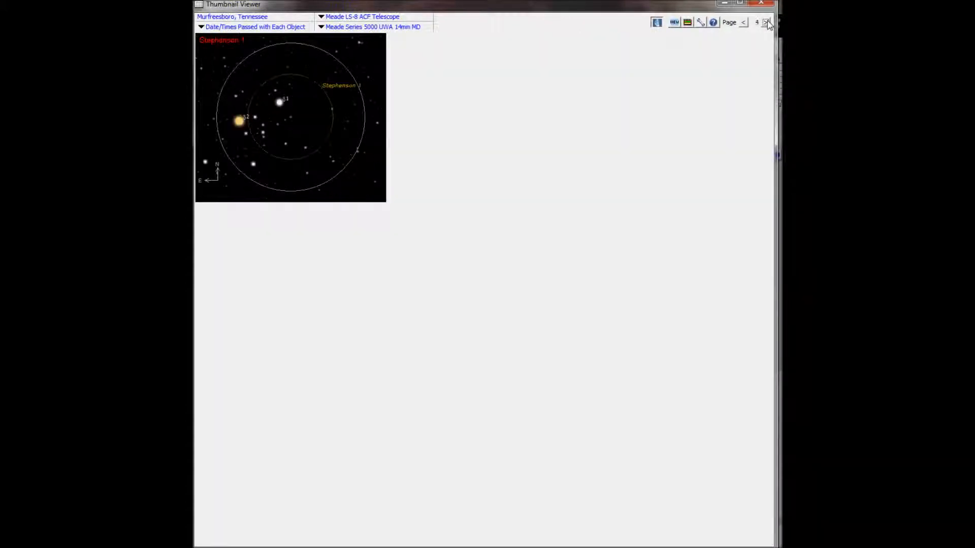
click(766, 23)
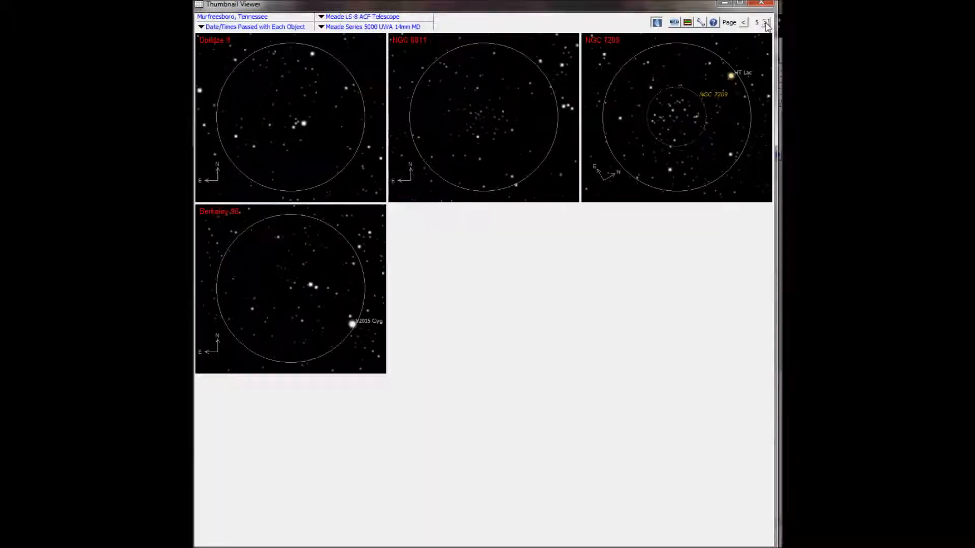
click(767, 23)
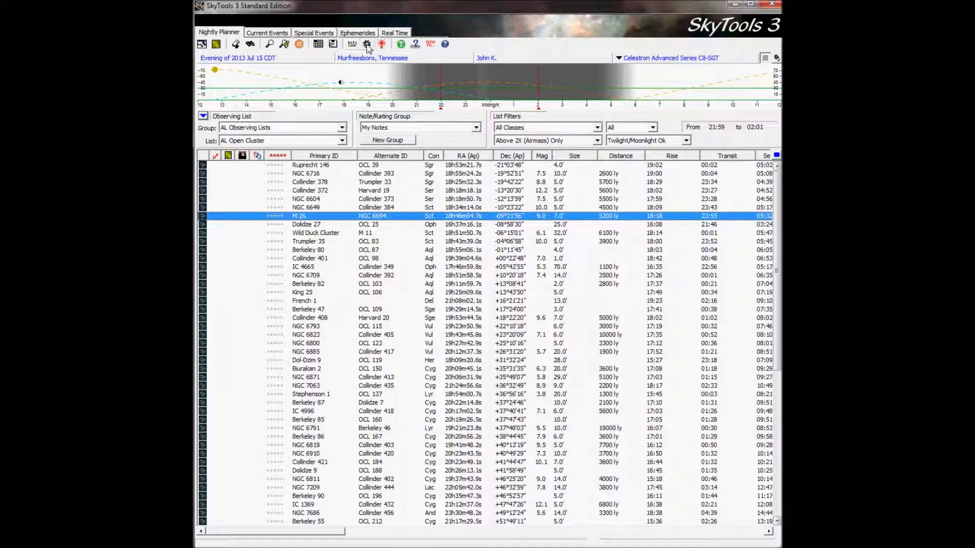
Preview the red night vision display and restore the normal colors.
click(382, 45)
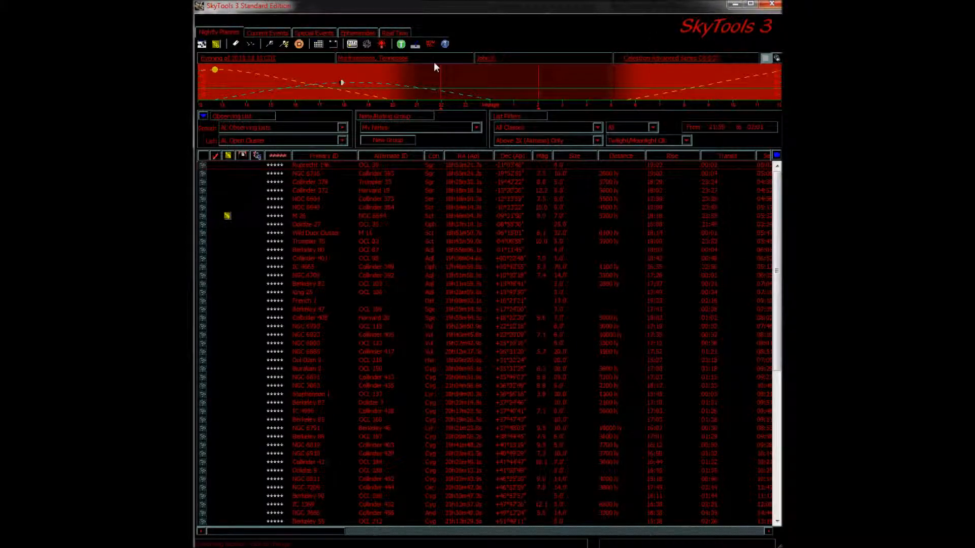
click(383, 45)
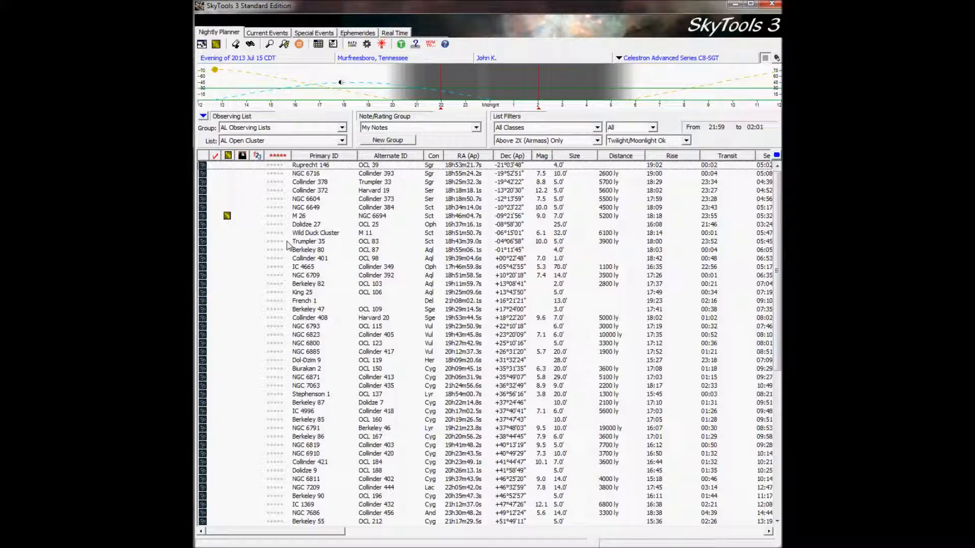
Switch the observing list group to Colored Doubles and select Marfik.
click(342, 127)
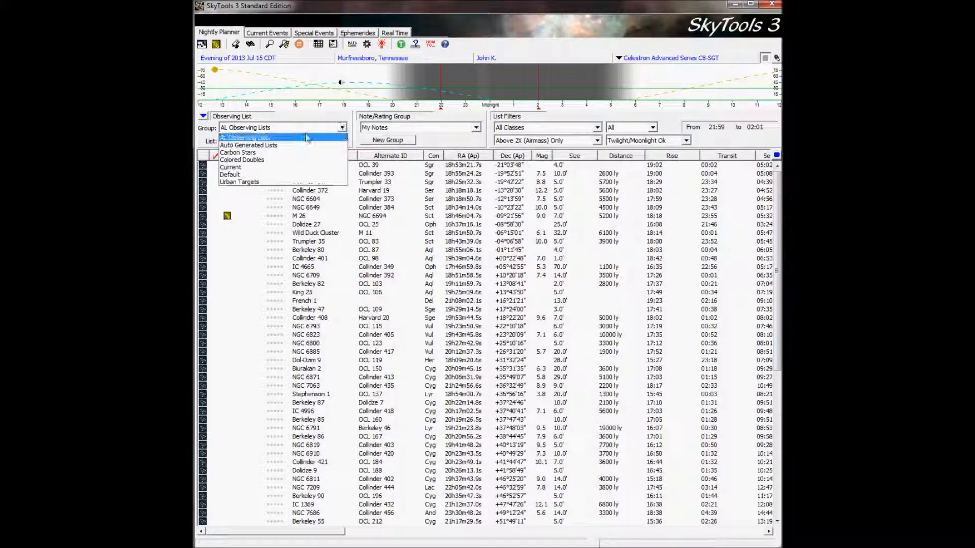
click(263, 161)
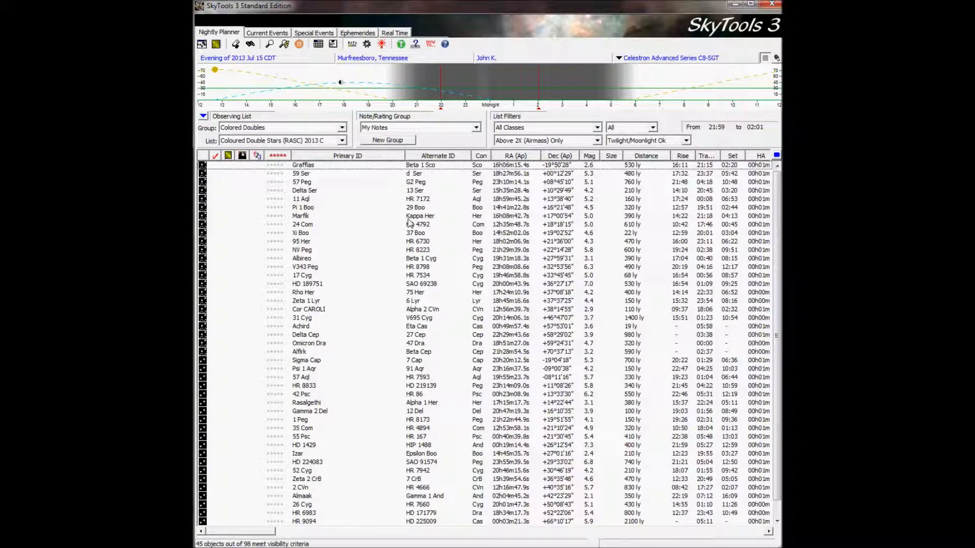
click(313, 220)
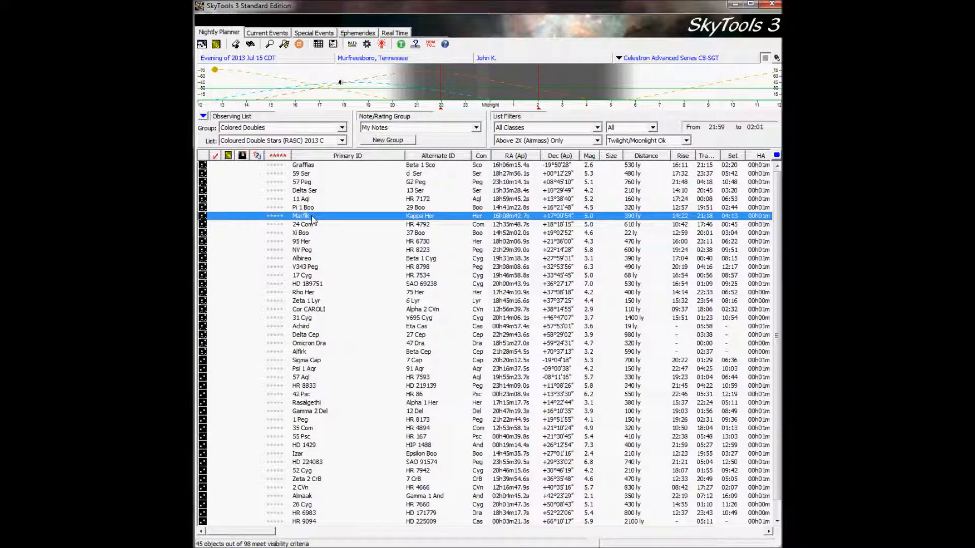
right_click(313, 218)
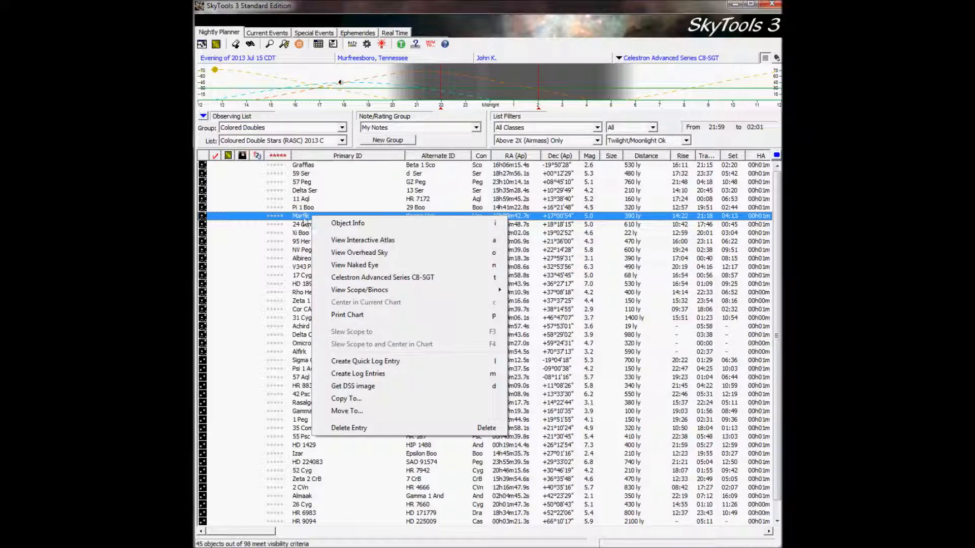
click(303, 219)
View the colored double stars list as thumbnails and return to the planner.
click(203, 117)
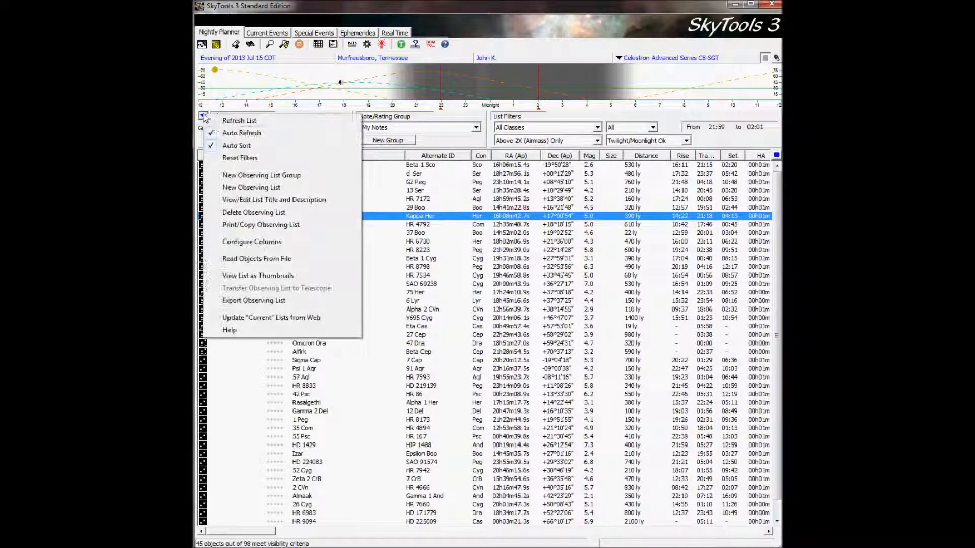
click(259, 276)
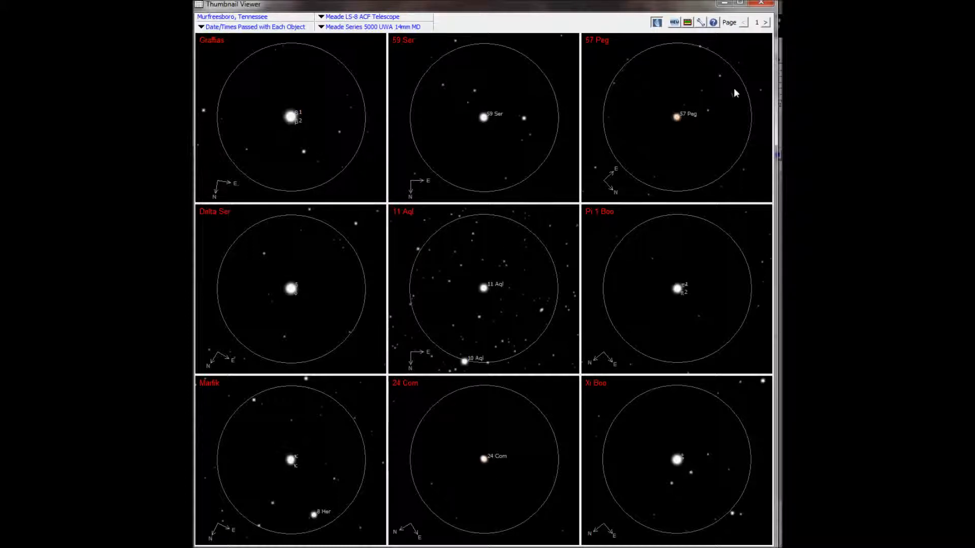
click(761, 3)
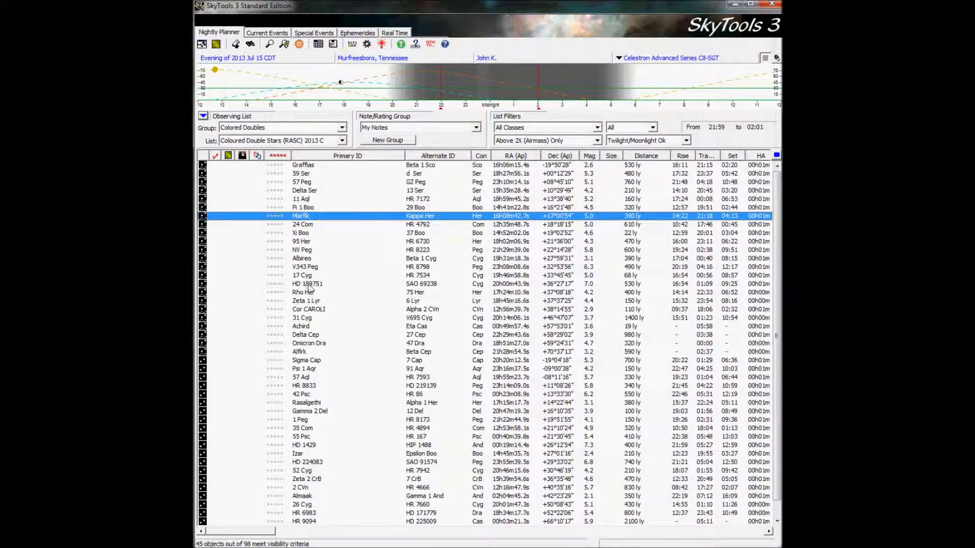
Simulate Marfik through the Celestron Advanced Series C8-SGT with the Meade Series 5000 UWA 8.8mm eyepiece, and close the chart.
right_click(302, 221)
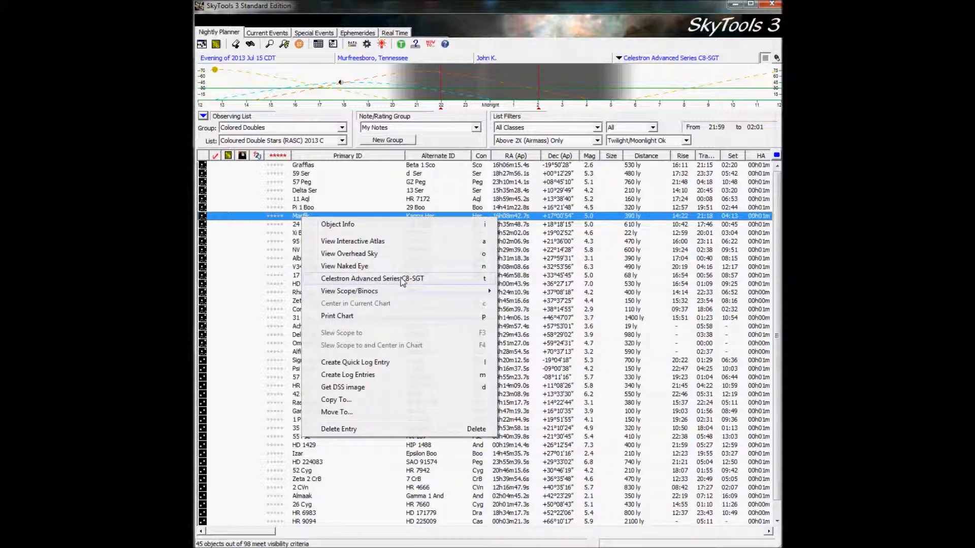
click(419, 280)
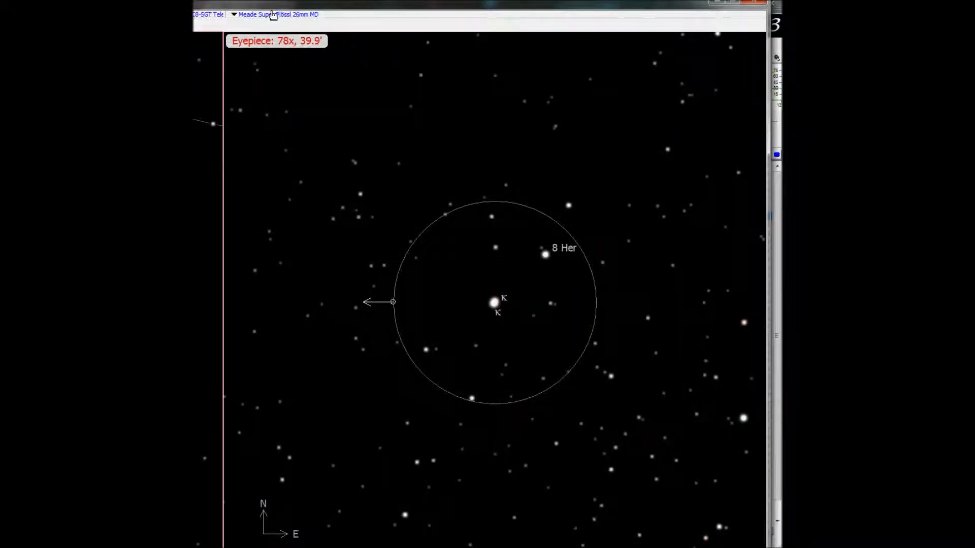
click(242, 18)
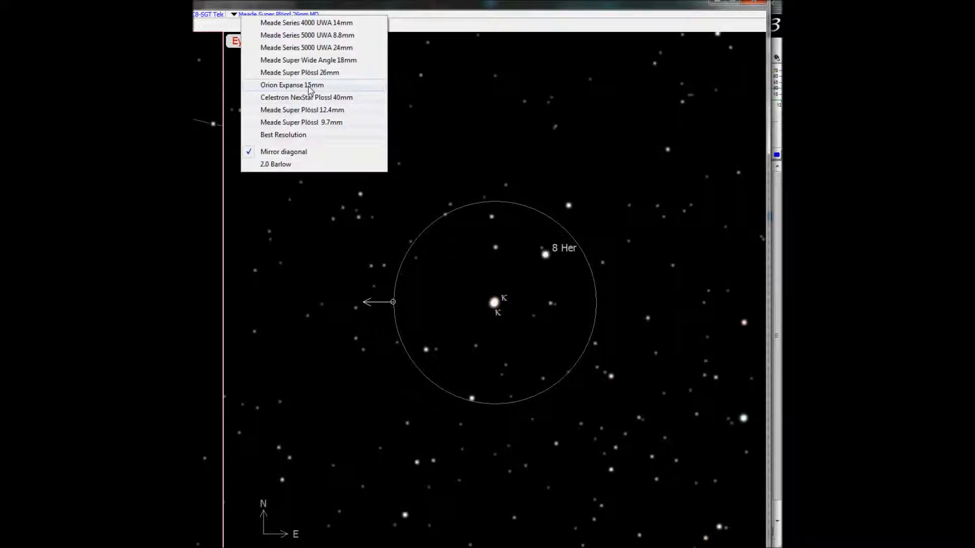
click(319, 35)
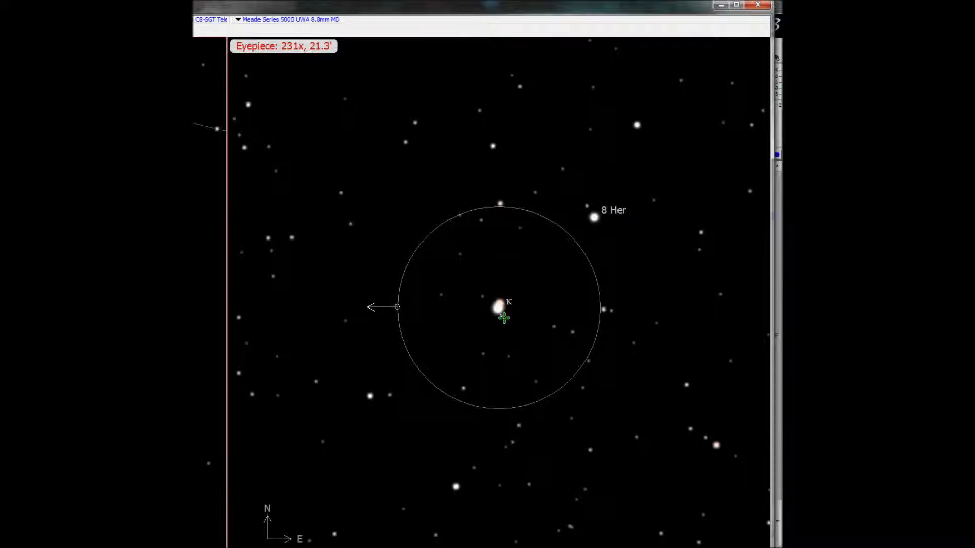
click(760, 6)
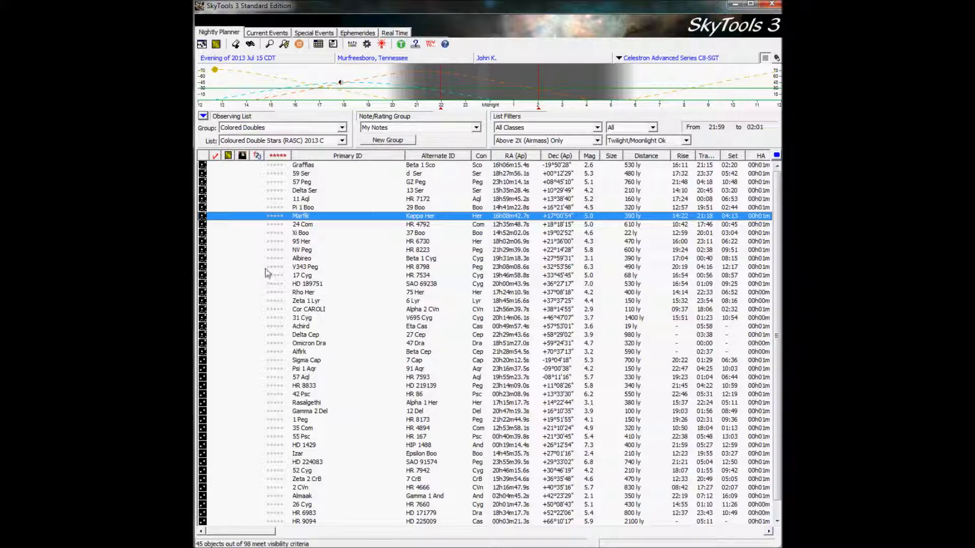
Open the Celestron Advanced Series C8-SGT chart for Rho Her and add the 2.0 Barlow to the eyepiece view.
click(308, 293)
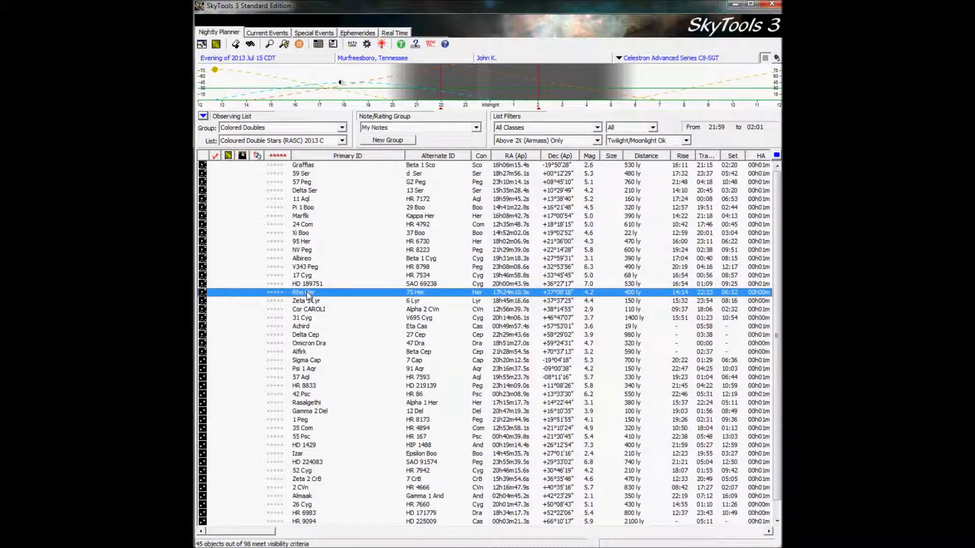
right_click(308, 294)
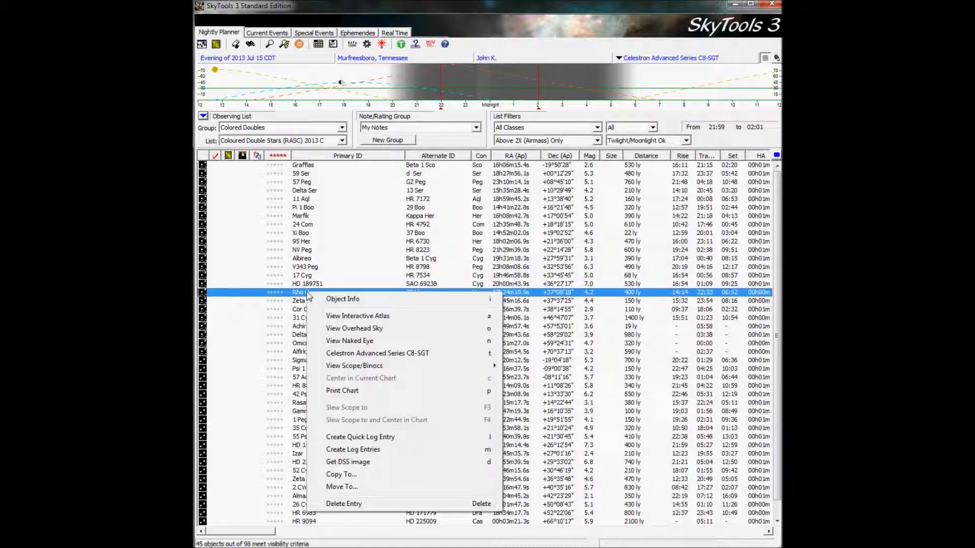
click(366, 353)
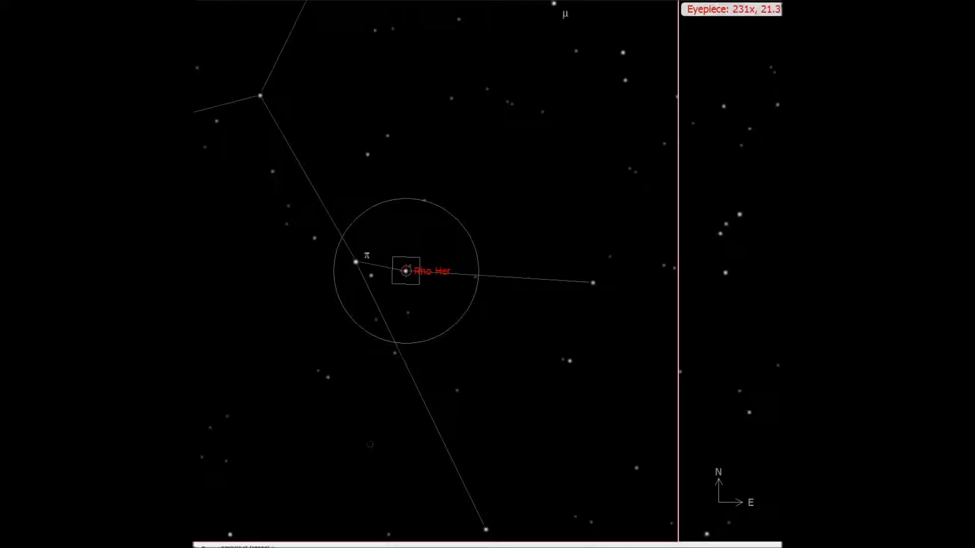
drag(974, 1, 542, 9)
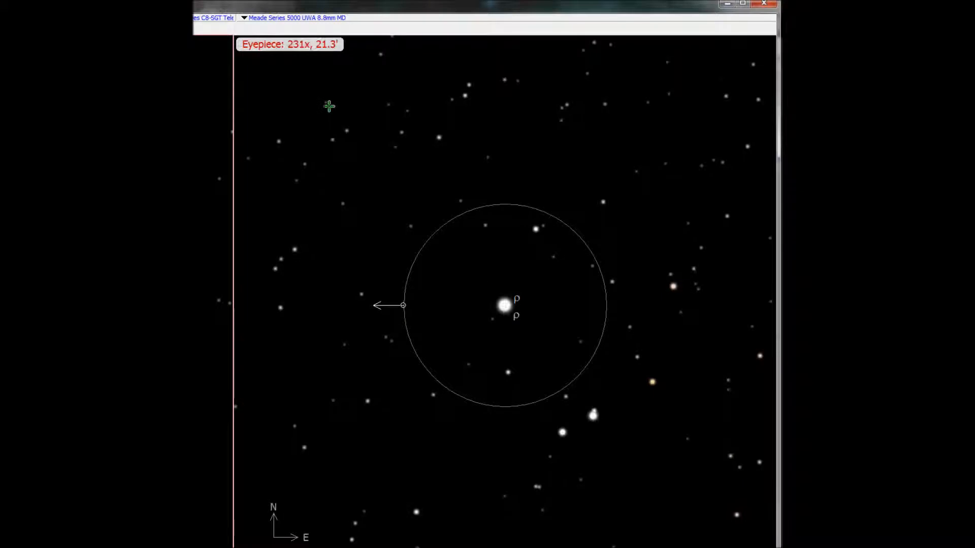
click(252, 18)
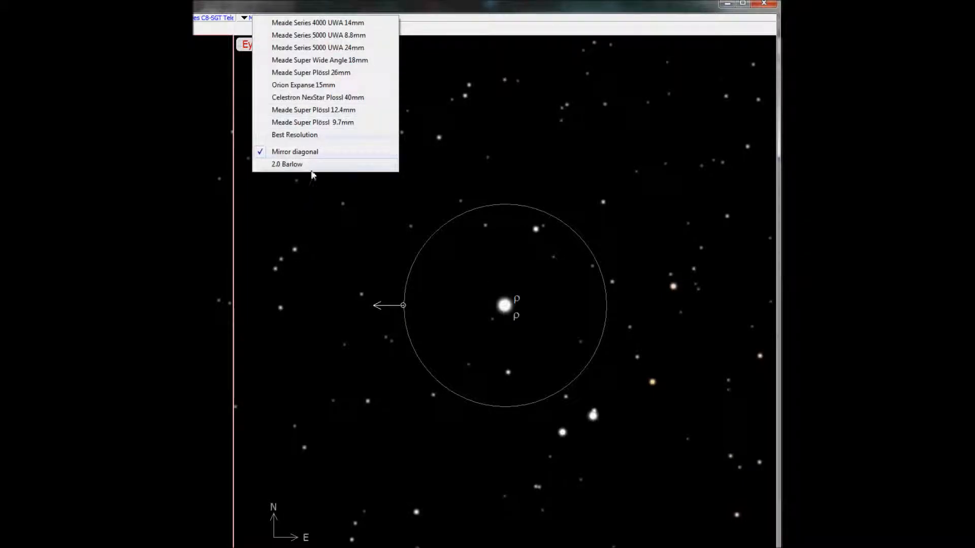
click(307, 164)
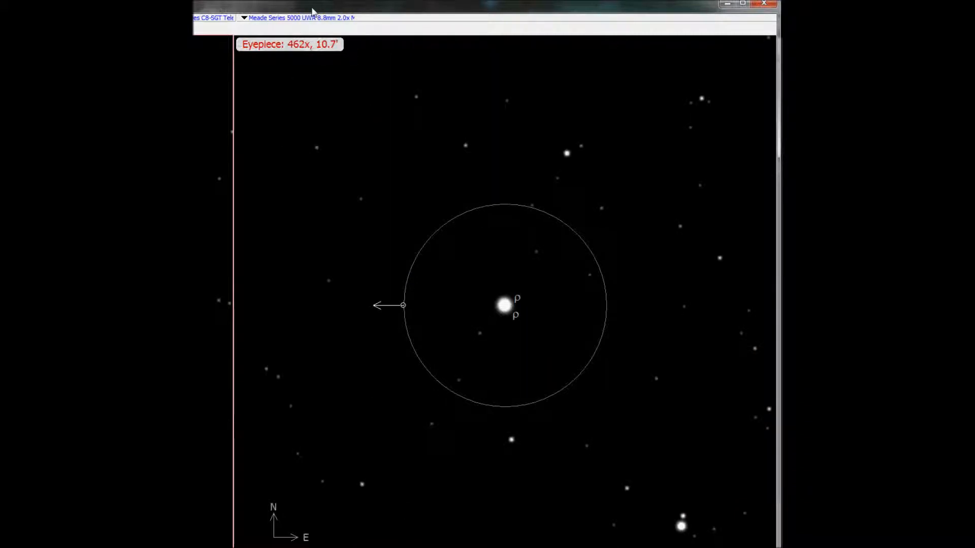
Compare Rho Her through the Orion Expanse 15mm, Meade Series 5000 UWA 8.8mm and Meade Series 4000 UWA 14mm eyepieces, and close the chart.
click(245, 19)
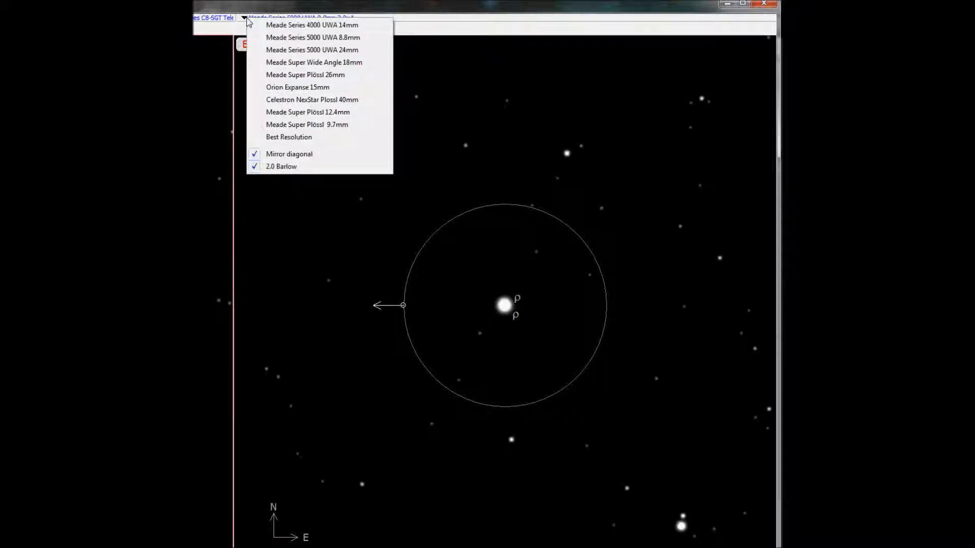
click(322, 88)
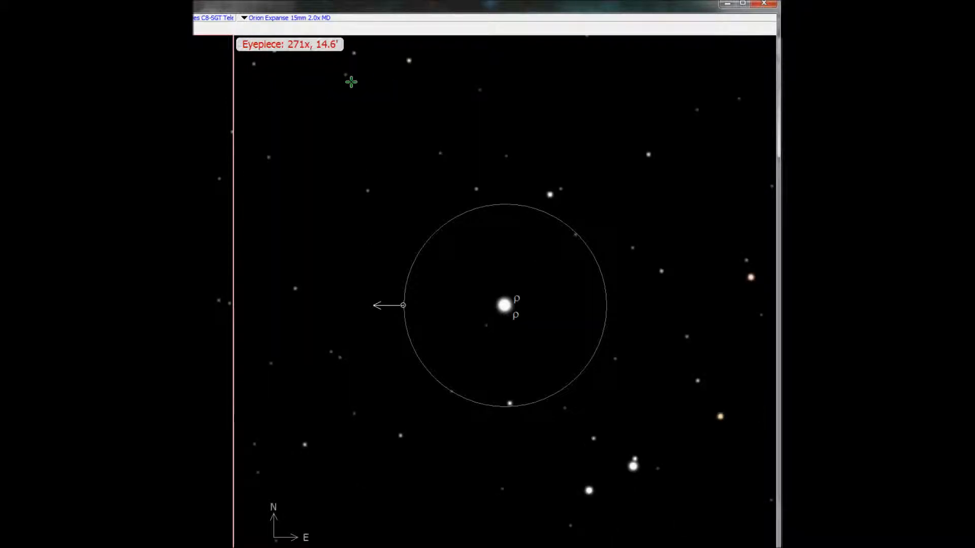
click(244, 20)
click(286, 43)
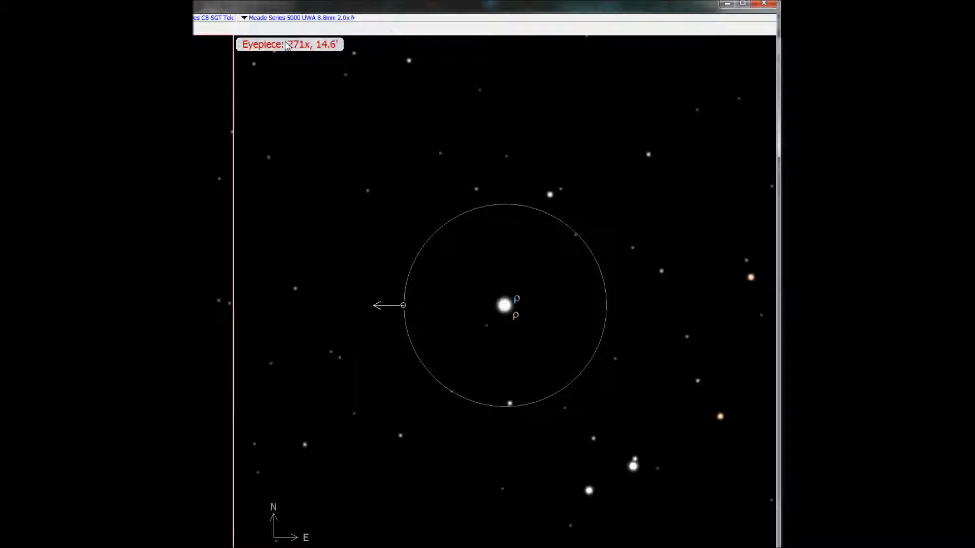
click(245, 18)
click(294, 30)
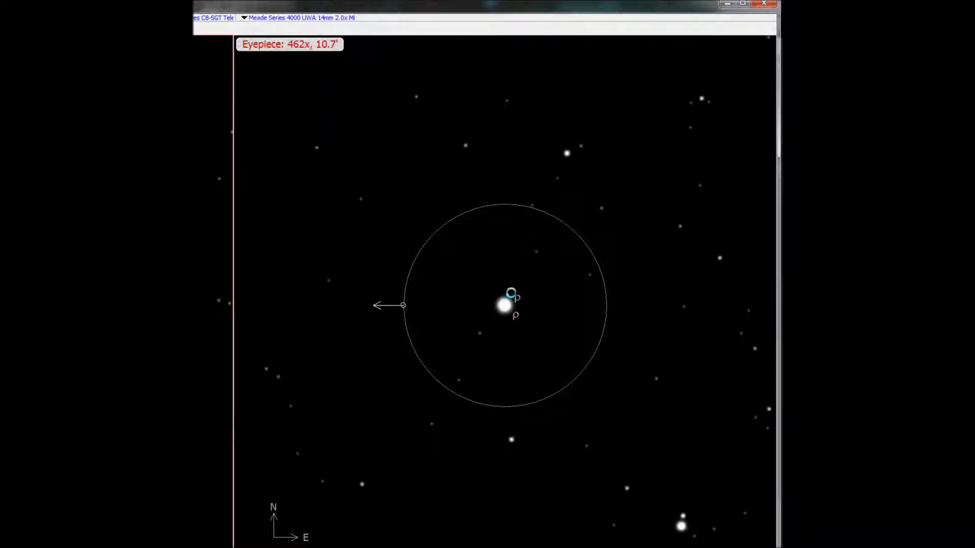
click(762, 4)
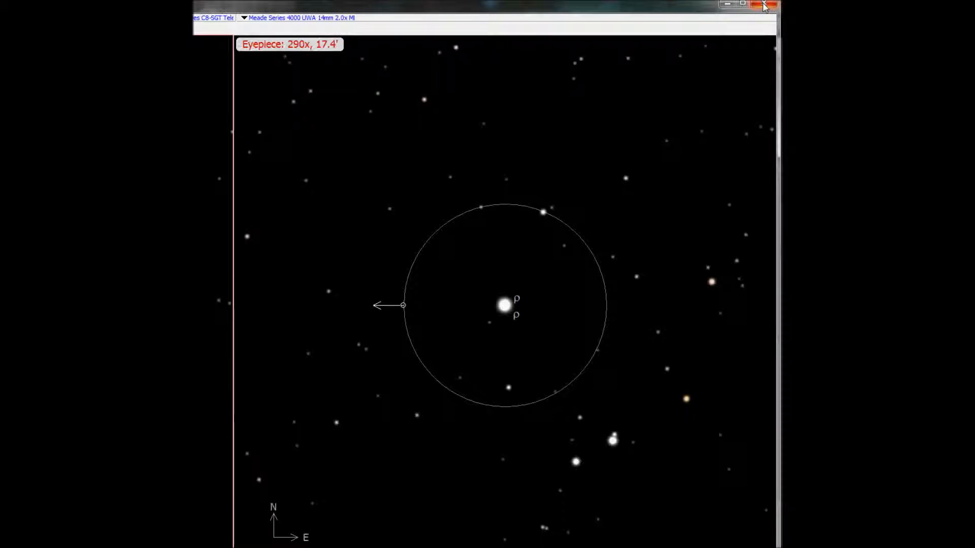
click(765, 5)
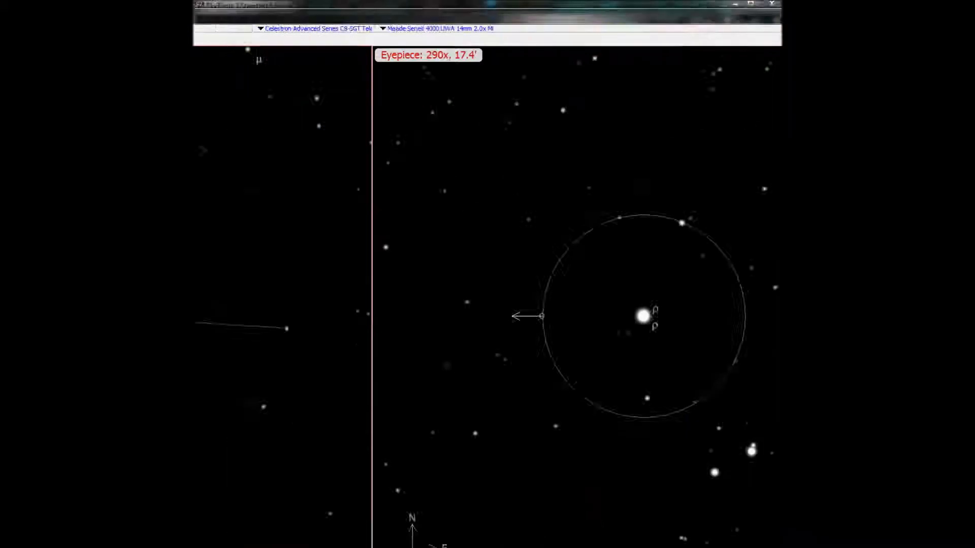